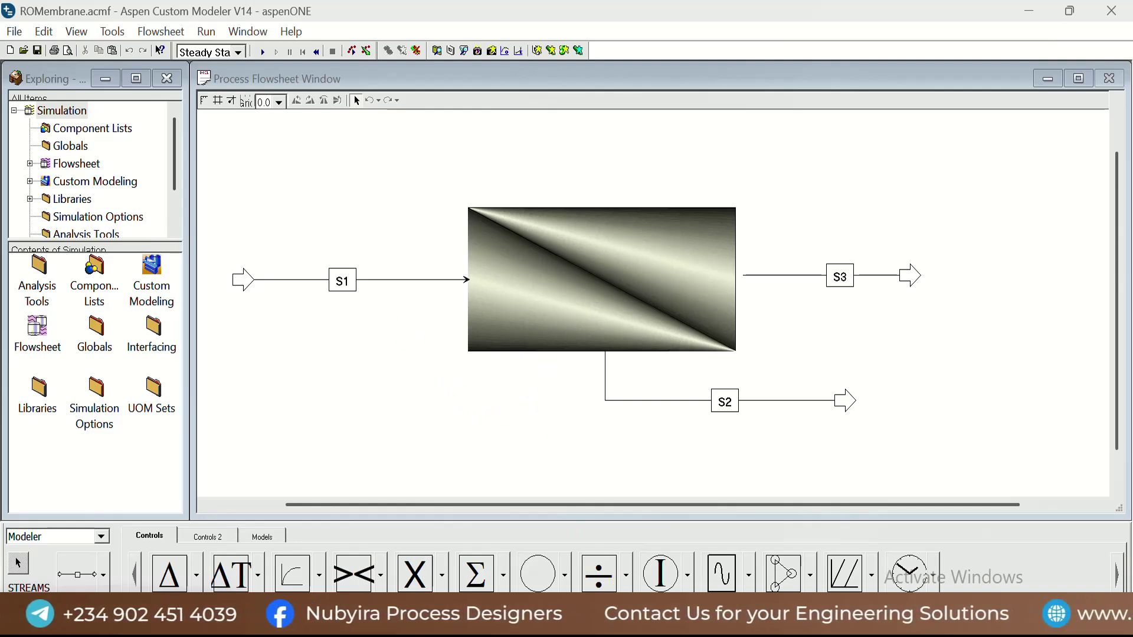
Switch to the PDF reader and skim the reference papers 191.pdf and SAvlonitisfinal.pdf for the reverse osmosis model equations.
{"action": "key", "text": "alt+Tab"}
{"action": "scroll", "coordinate": [513, 425], "scroll_direction": "up", "scroll_amount": 3}
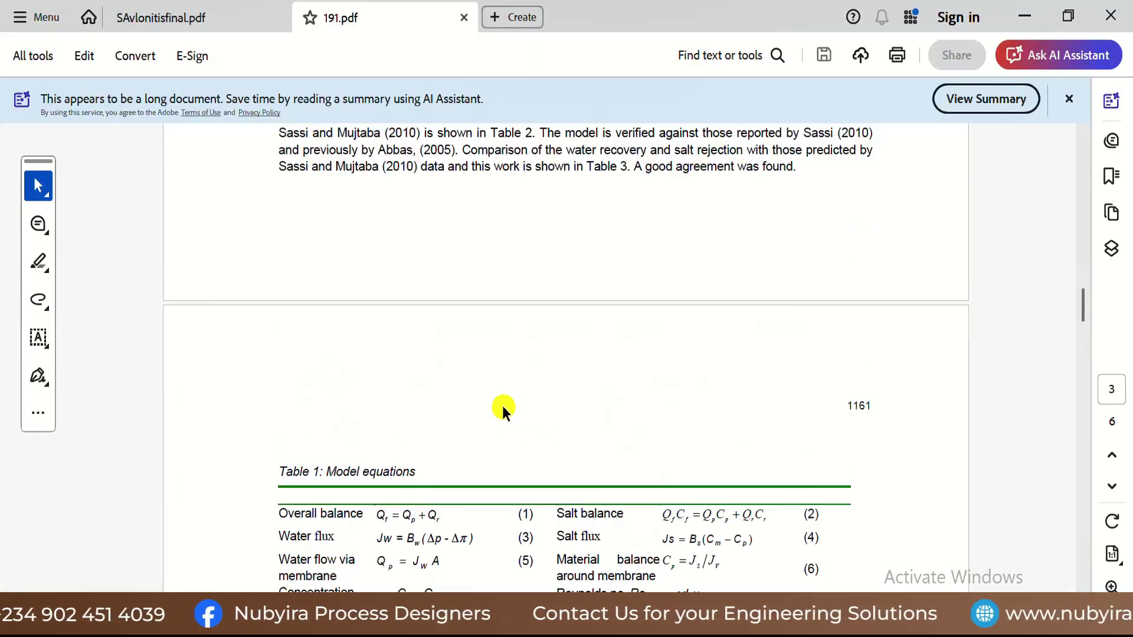
{"action": "left_click", "coordinate": [136, 20]}
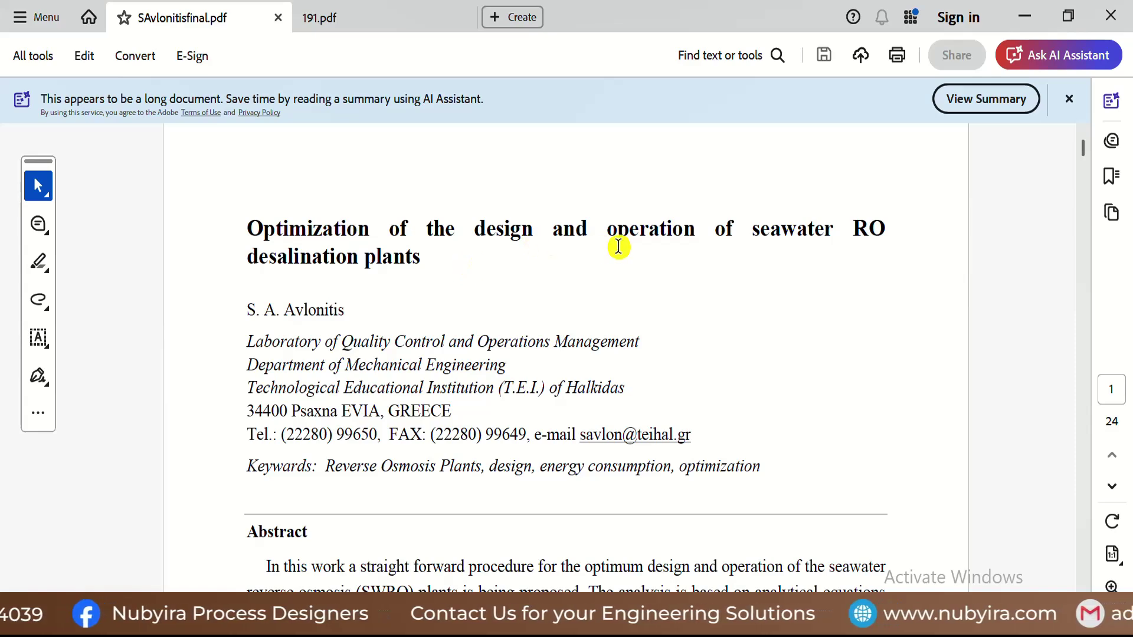
{"action": "scroll", "coordinate": [604, 329], "scroll_direction": "down", "scroll_amount": 5}
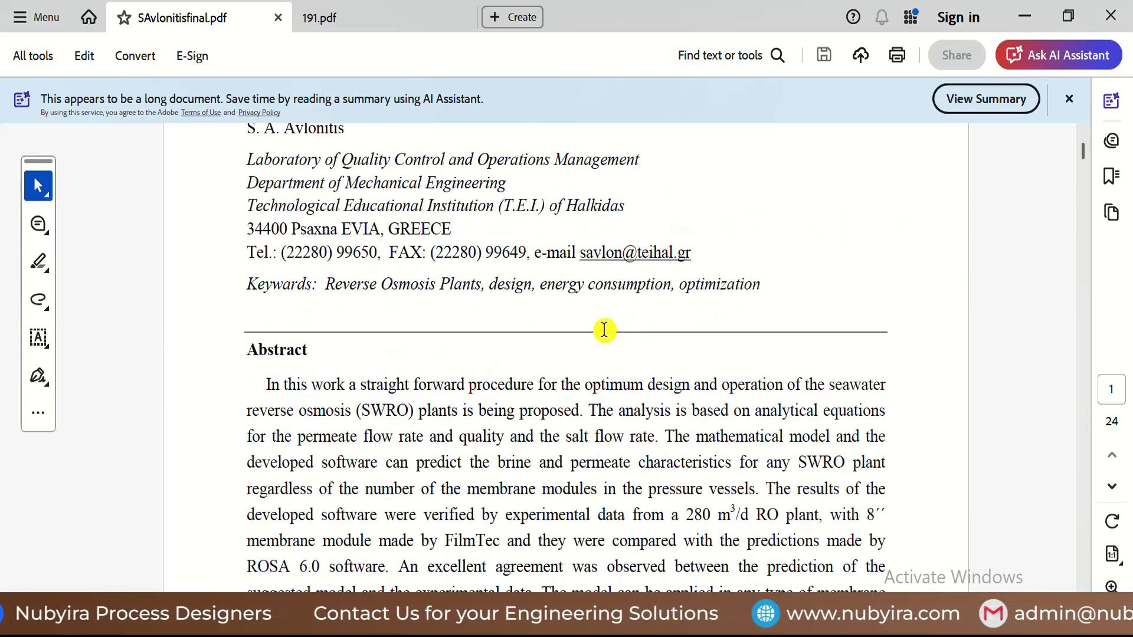
{"action": "scroll", "coordinate": [604, 329], "scroll_direction": "down", "scroll_amount": 15}
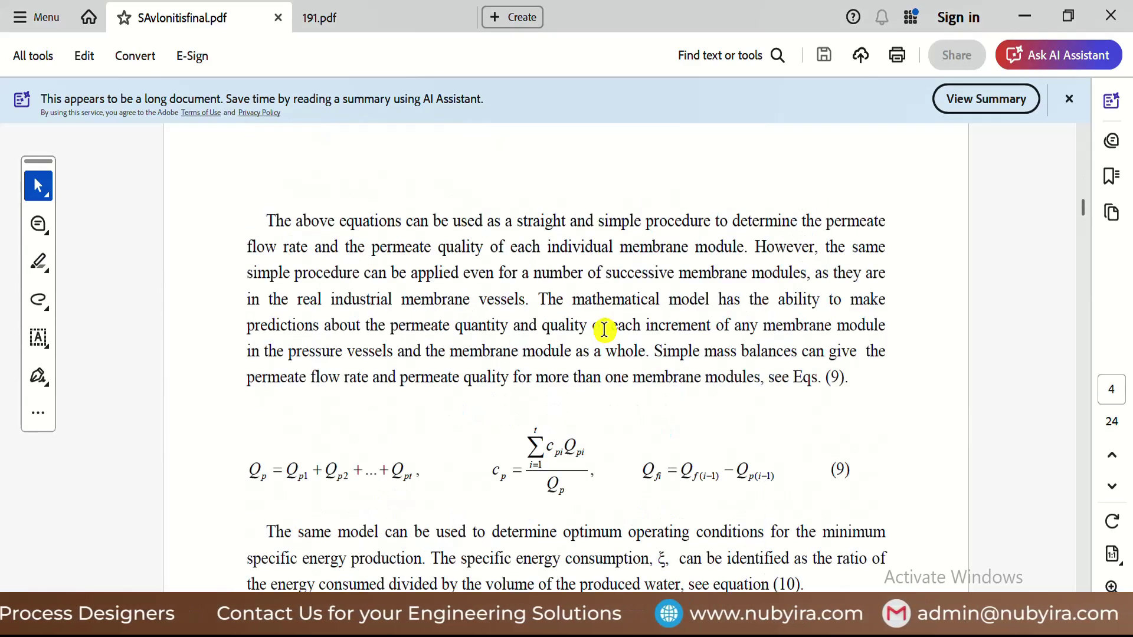
{"action": "scroll", "coordinate": [604, 329], "scroll_direction": "up", "scroll_amount": 5}
{"action": "scroll", "coordinate": [605, 329], "scroll_direction": "down", "scroll_amount": 20}
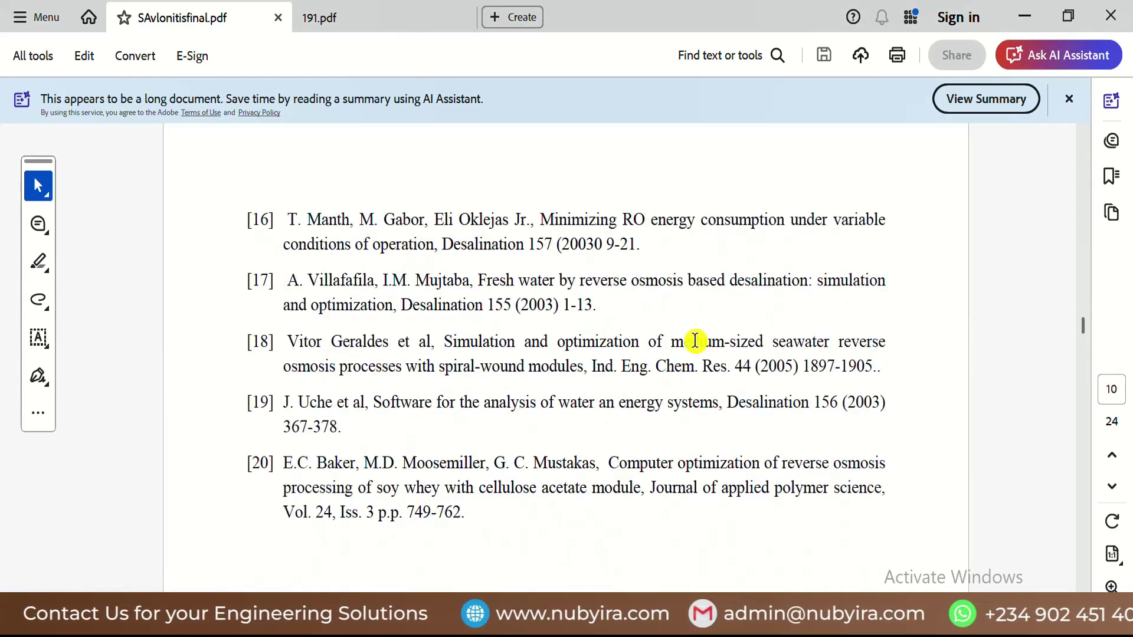
Switch back to Aspen Custom Modeler and review membrane block B2's Results table with its Description column widened, closing the table when done.
{"action": "mouse_move", "coordinate": [721, 626]}
{"action": "left_click", "coordinate": [719, 552]}
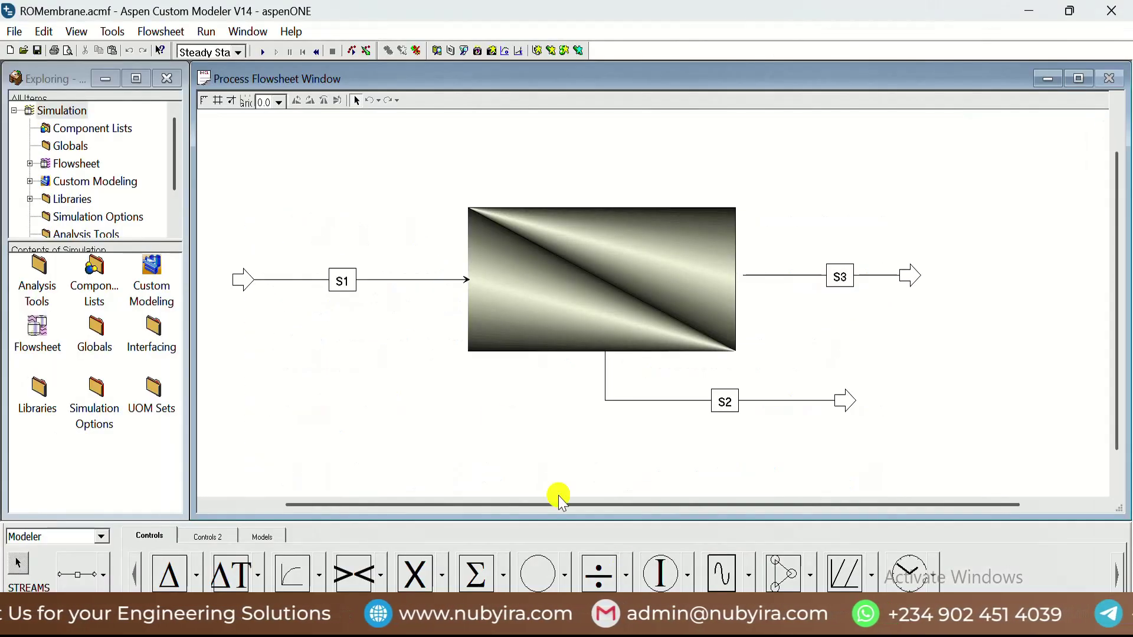
{"action": "double_click", "coordinate": [582, 275]}
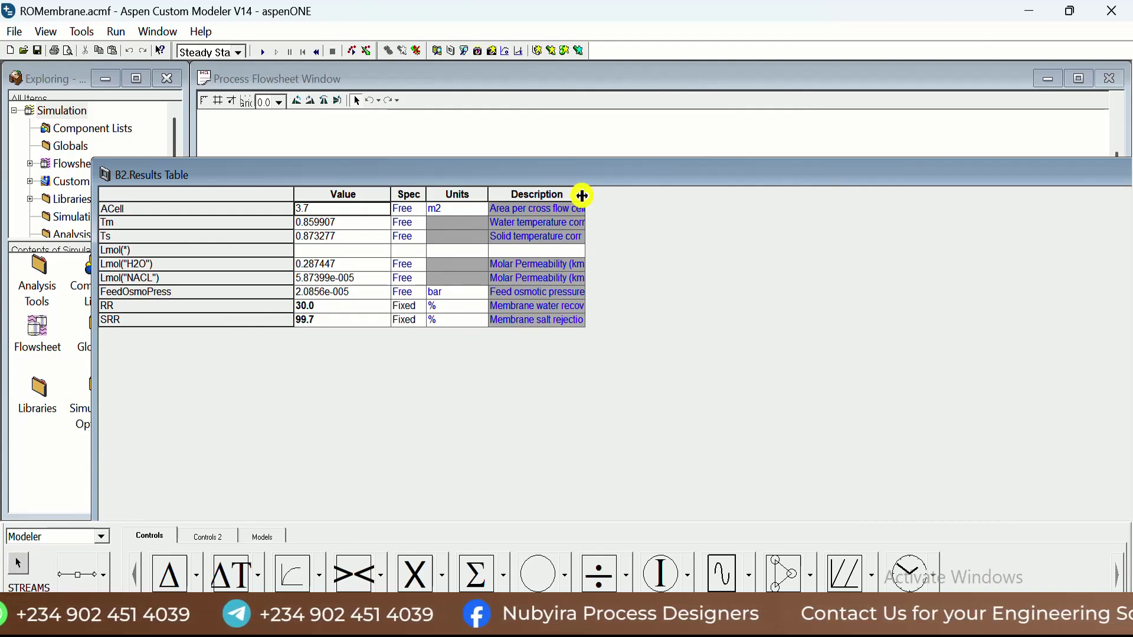
{"action": "left_click_drag", "start_coordinate": [585, 198], "coordinate": [643, 194]}
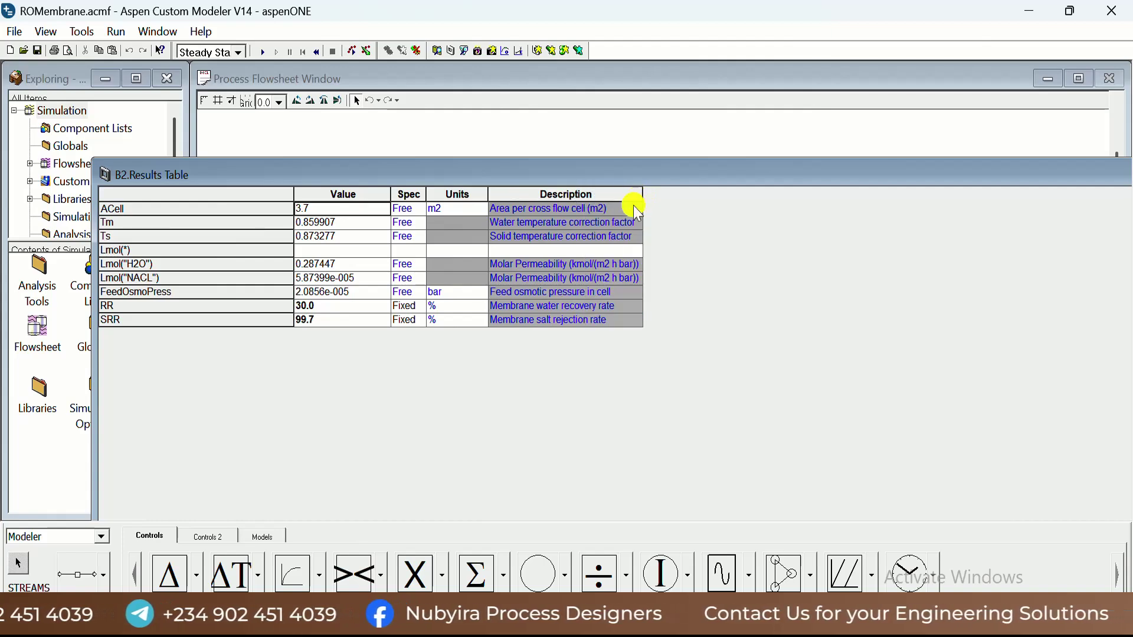
{"action": "left_click", "coordinate": [558, 304]}
{"action": "left_click", "coordinate": [562, 290]}
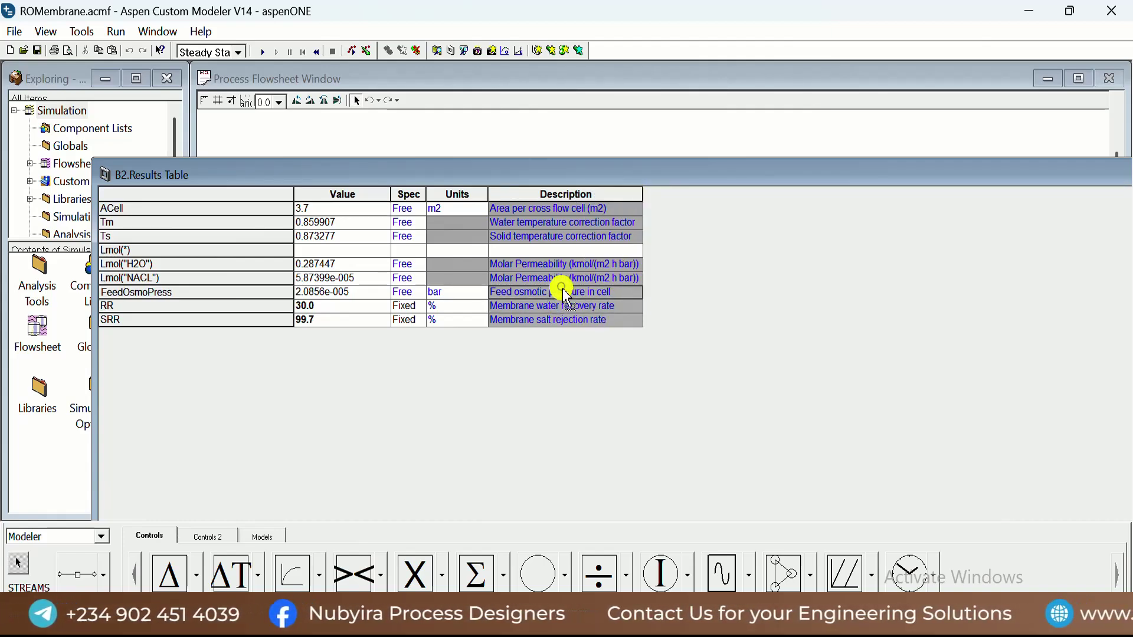
{"action": "left_click", "coordinate": [564, 278]}
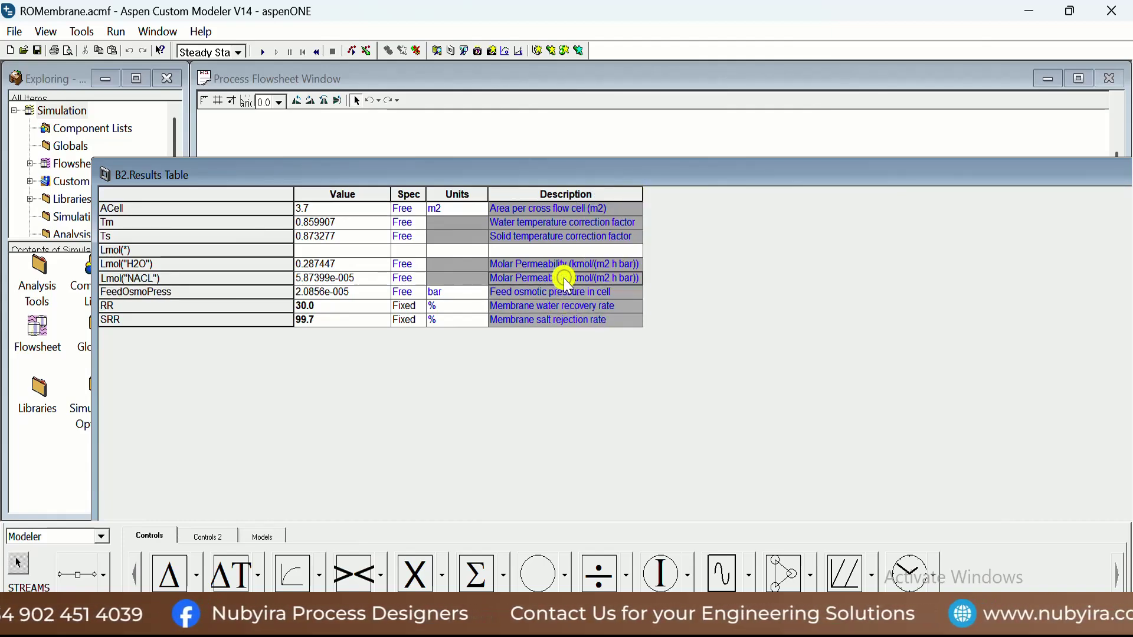
{"action": "left_click", "coordinate": [573, 263]}
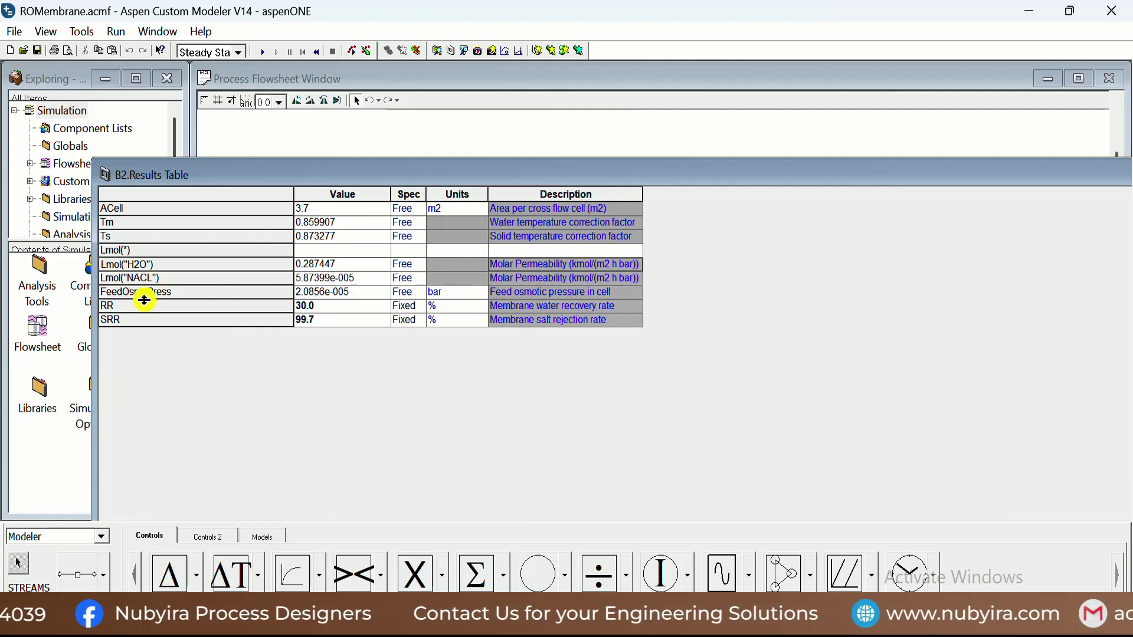
{"action": "left_click_drag", "start_coordinate": [440, 168], "coordinate": [301, 188]}
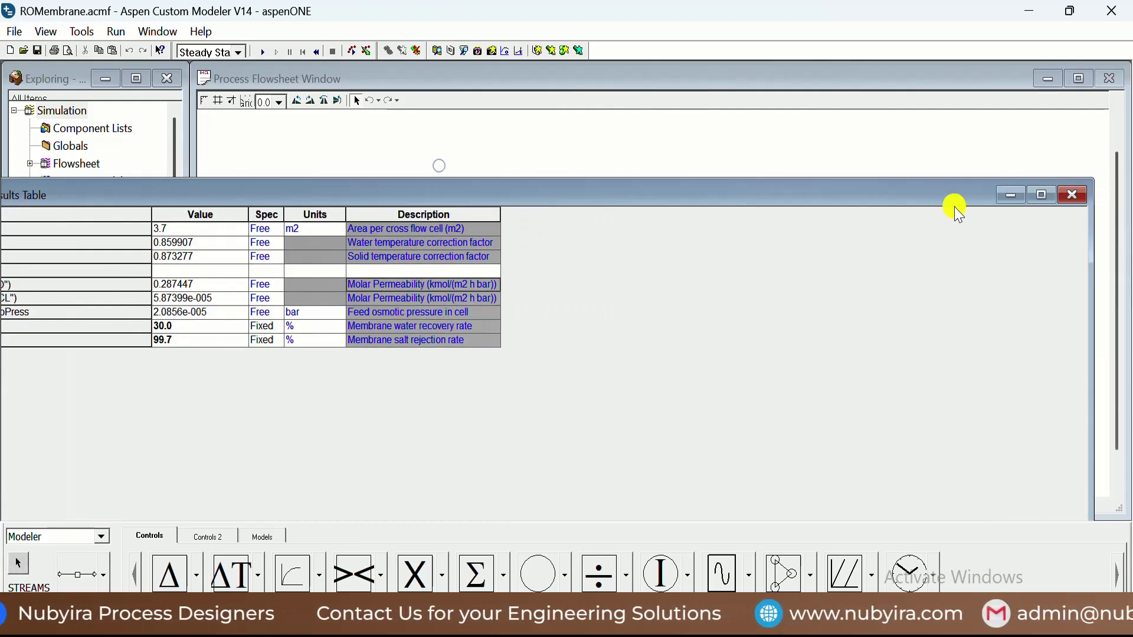
{"action": "left_click", "coordinate": [1063, 194]}
Open the Setup form of block B2, examine the H2O permeability, permeate pressure and pressure drop entries, and close it.
{"action": "right_click", "coordinate": [640, 299]}
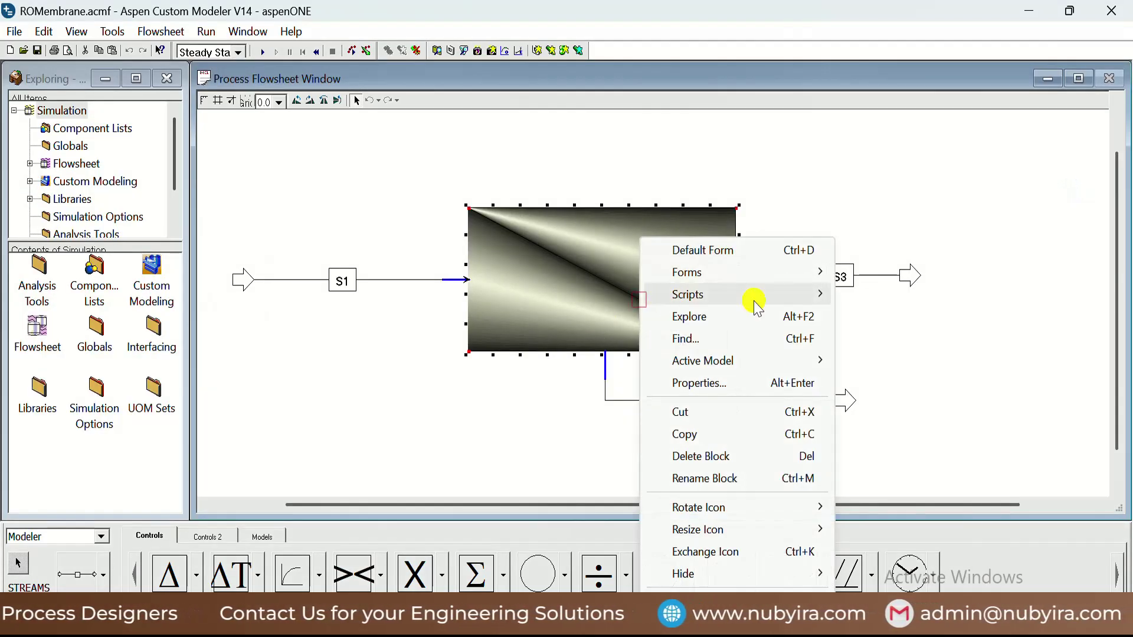
{"action": "left_click", "coordinate": [731, 273]}
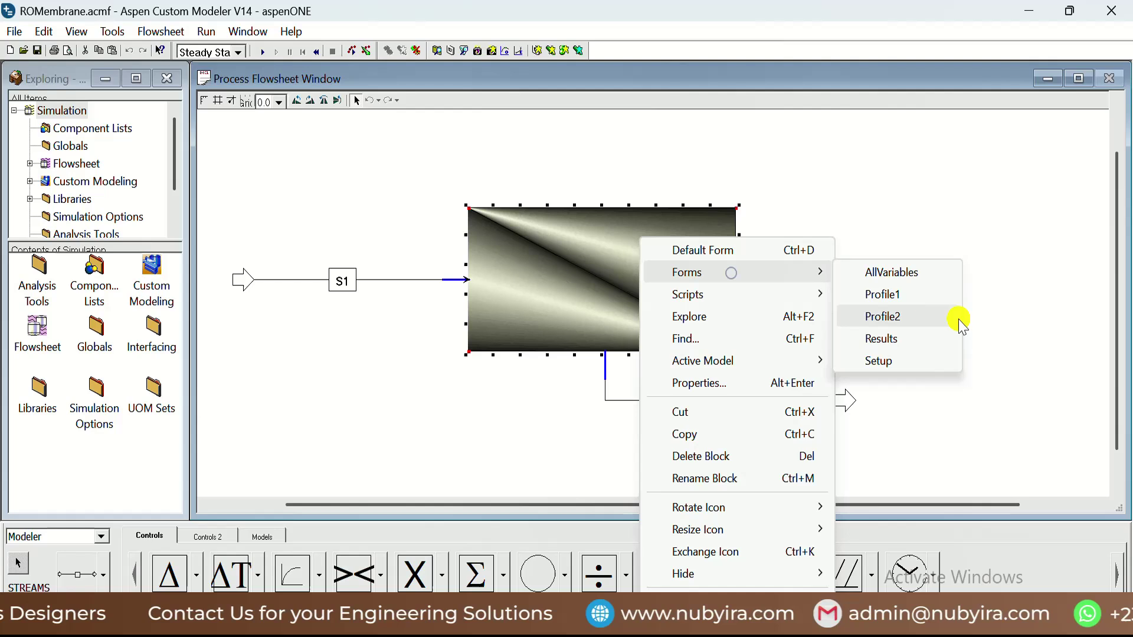
{"action": "left_click", "coordinate": [914, 358]}
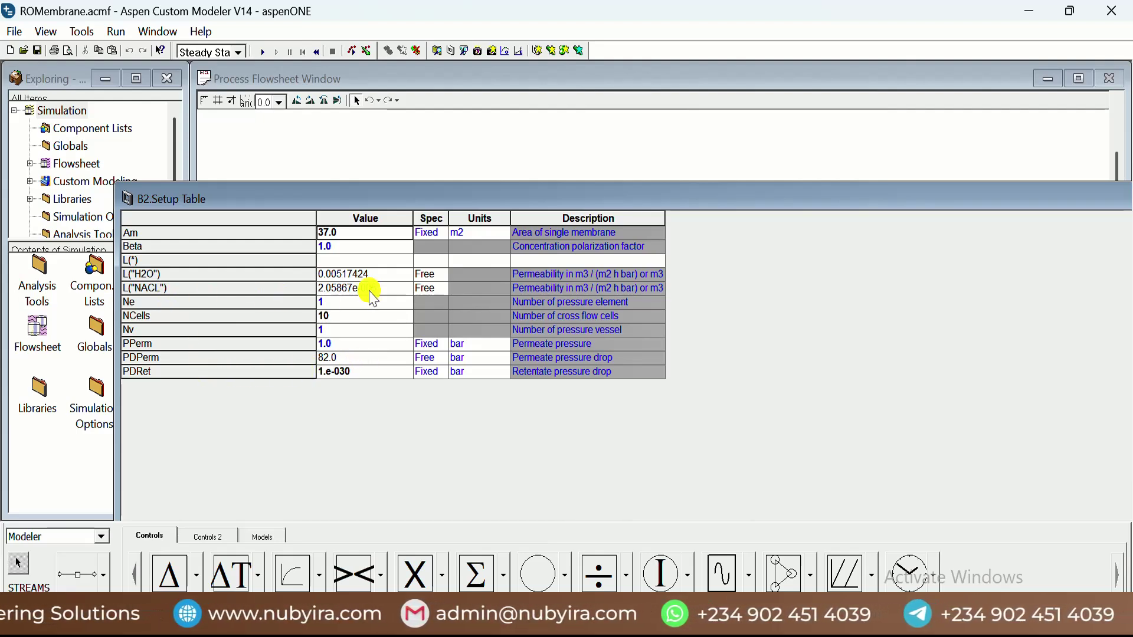
{"action": "left_click", "coordinate": [359, 277]}
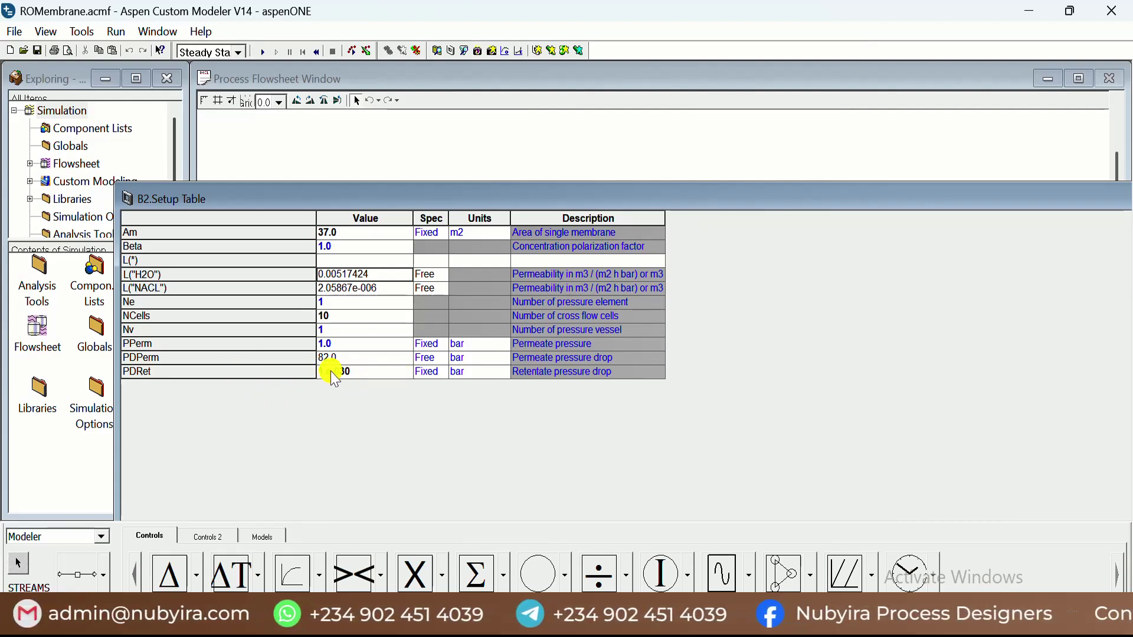
{"action": "left_click", "coordinate": [348, 361]}
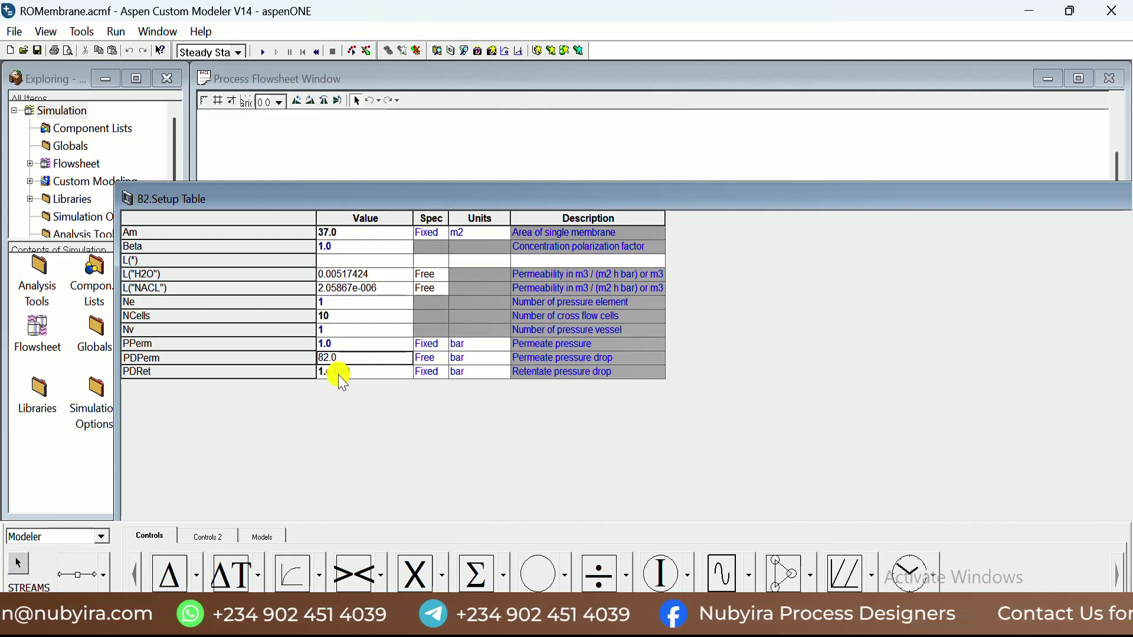
{"action": "left_click", "coordinate": [342, 375]}
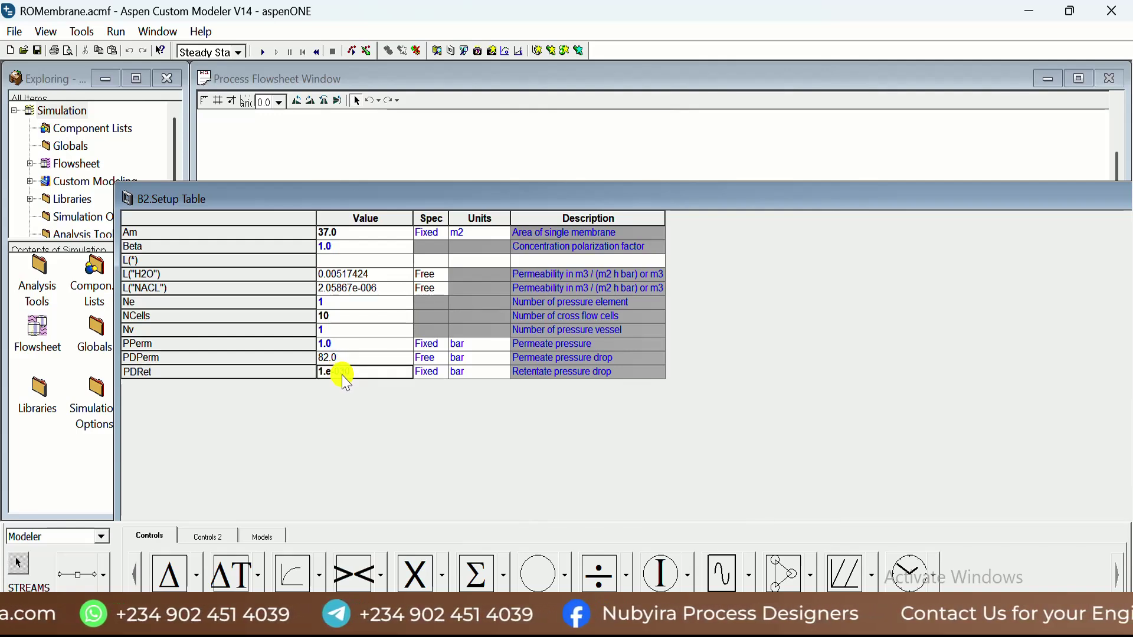
{"action": "left_click", "coordinate": [358, 275]}
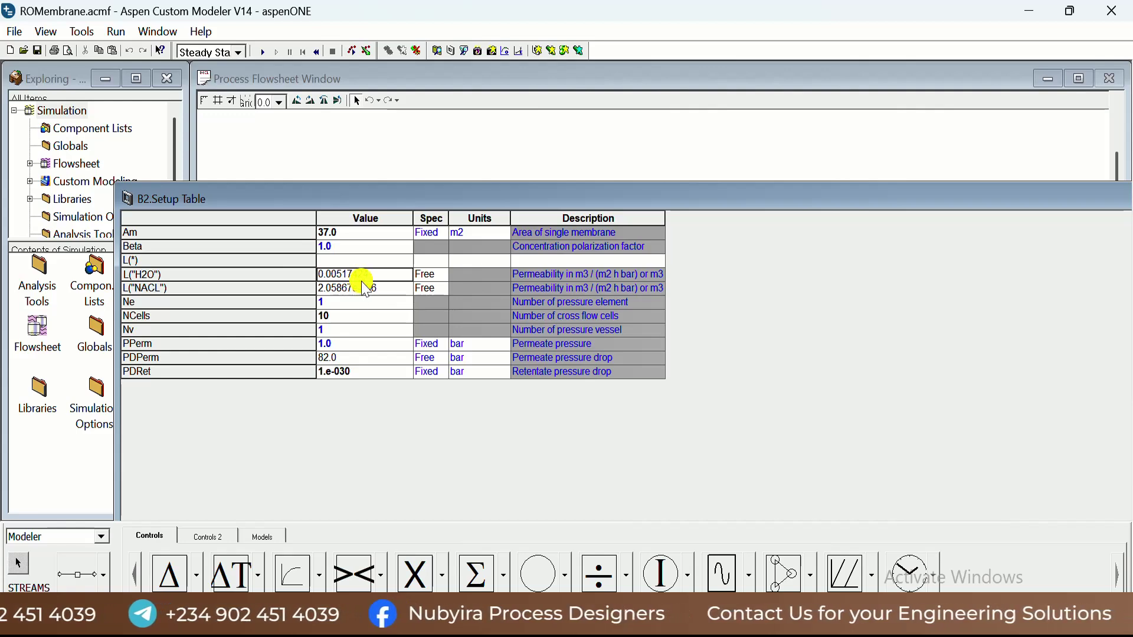
{"action": "left_click", "coordinate": [340, 343]}
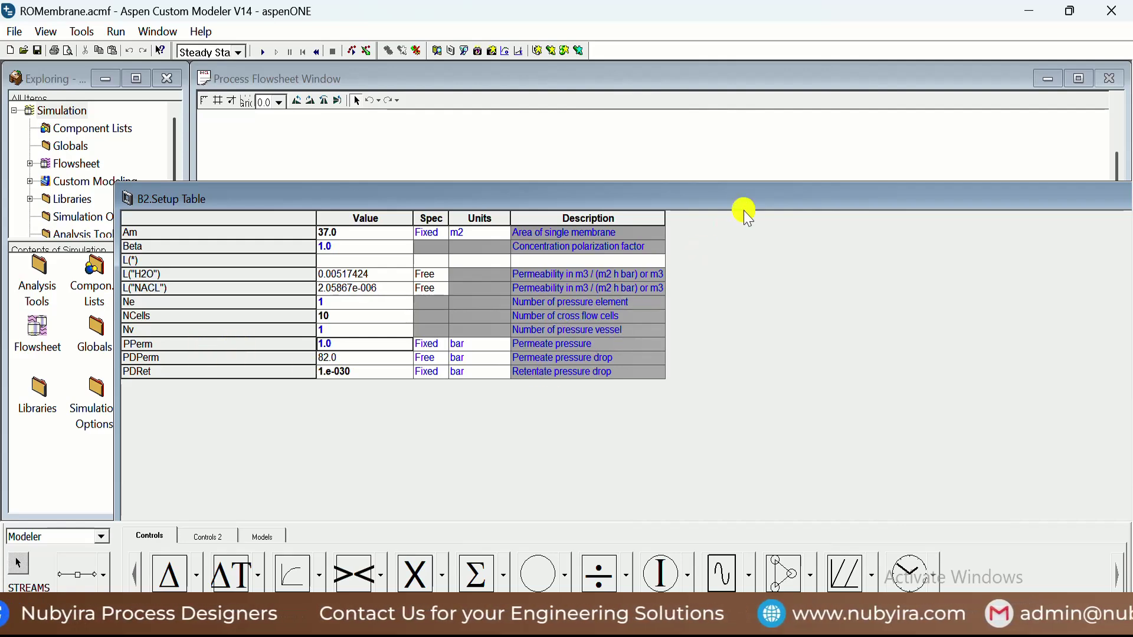
{"action": "left_click", "coordinate": [1068, 205]}
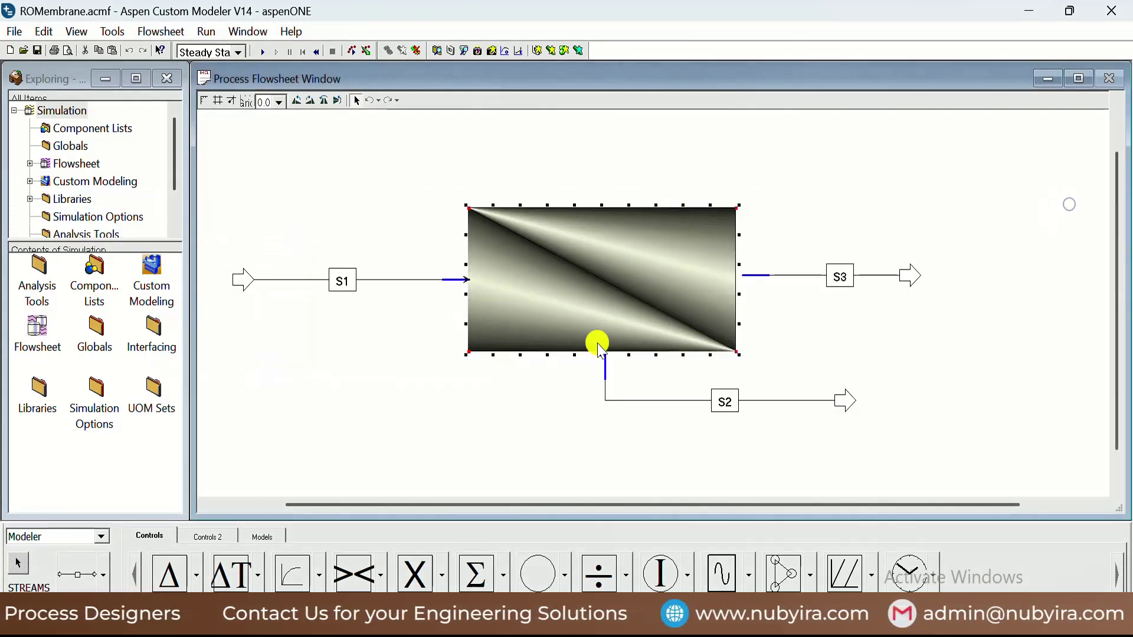
Open block B2's Results form, examine the membrane water recovery and salt rejection rates, and close it.
{"action": "right_click", "coordinate": [584, 304]}
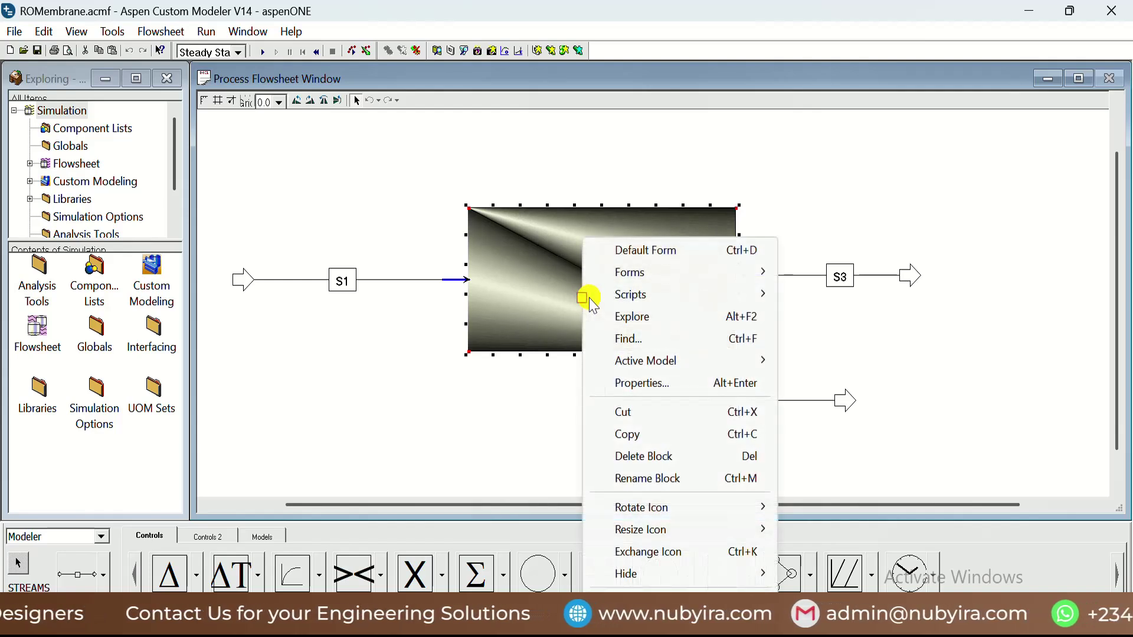
{"action": "mouse_move", "coordinate": [662, 273]}
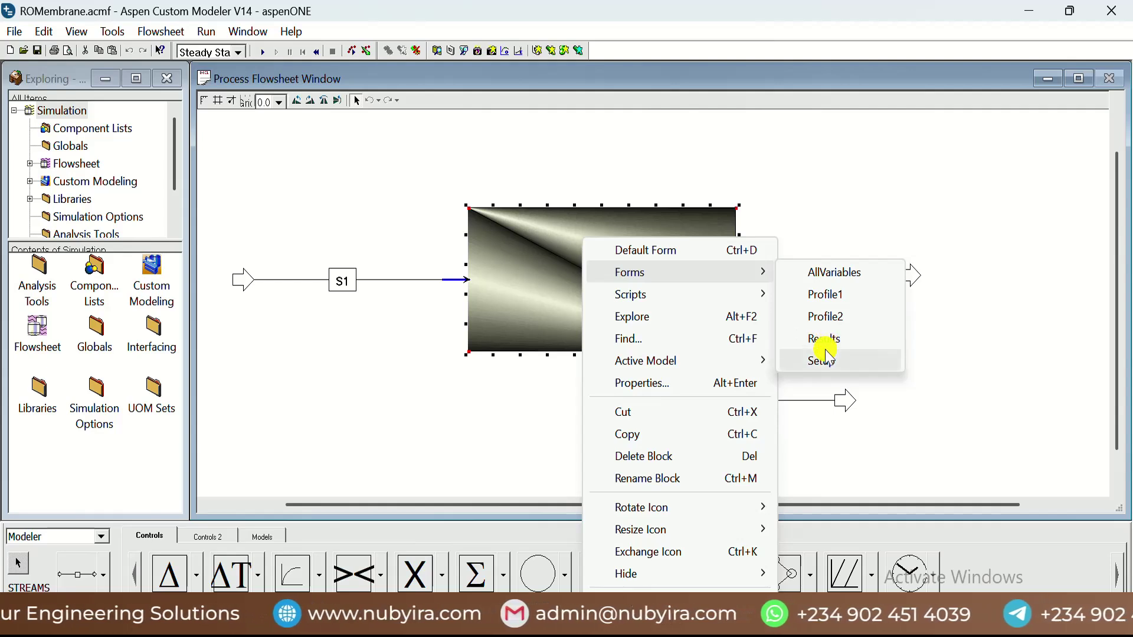
{"action": "left_click", "coordinate": [827, 339]}
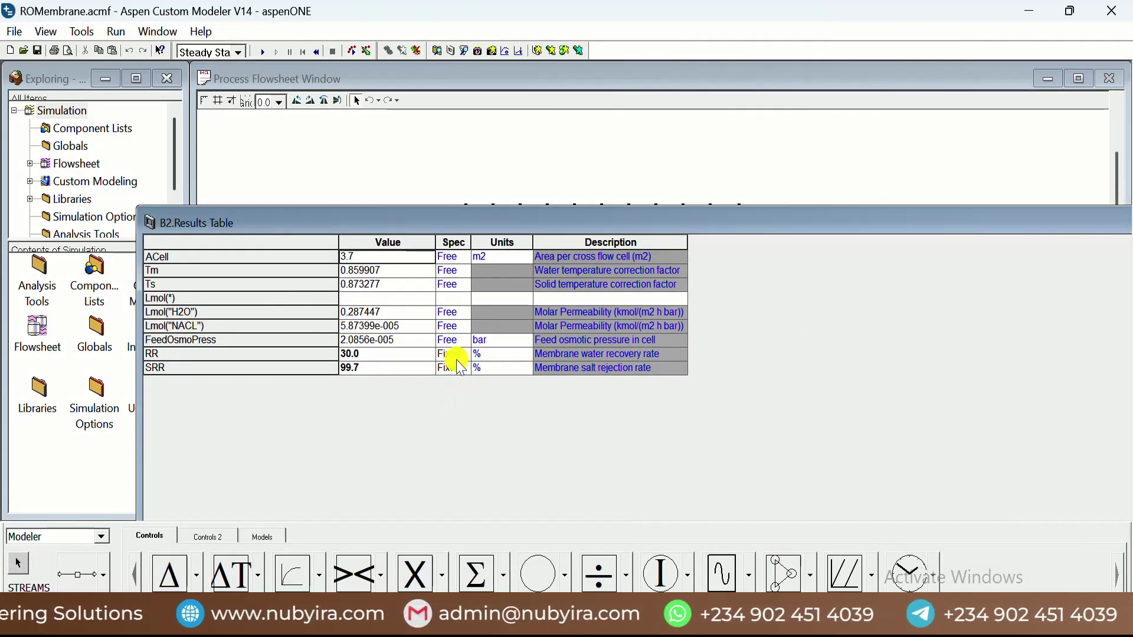
{"action": "left_click", "coordinate": [349, 355]}
{"action": "left_click", "coordinate": [360, 372]}
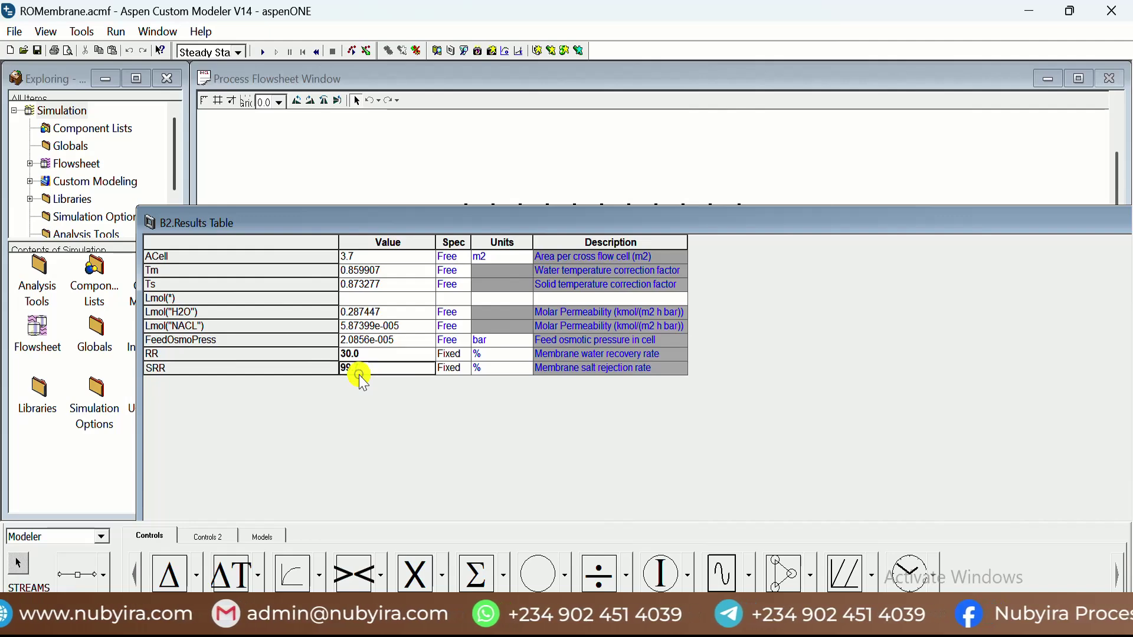
{"action": "left_click_drag", "start_coordinate": [688, 215], "coordinate": [544, 238]}
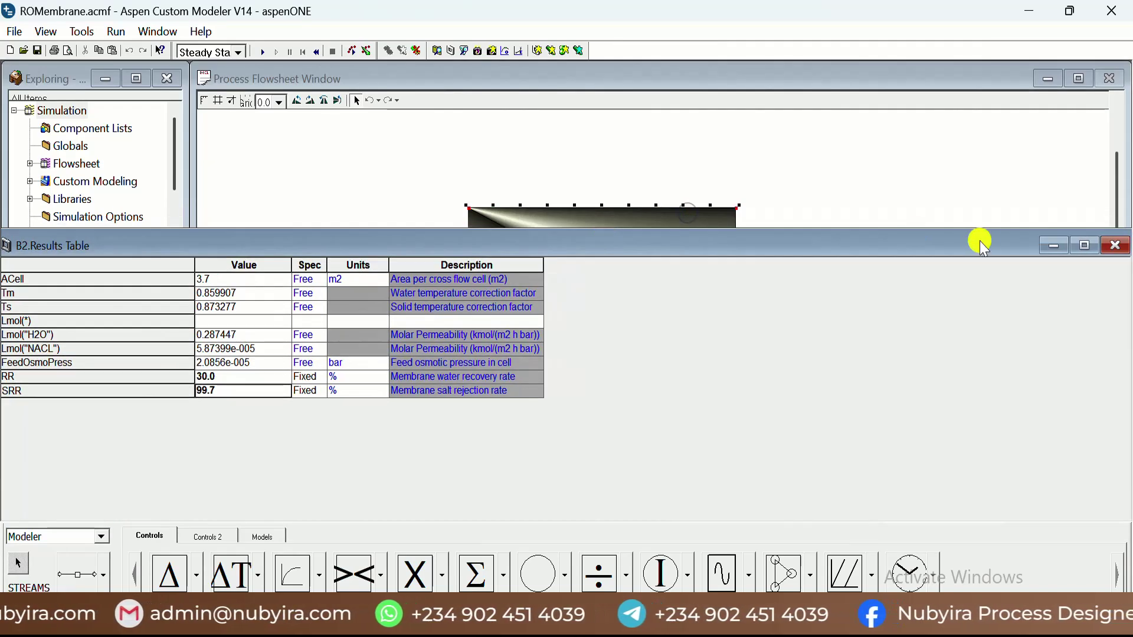
{"action": "left_click", "coordinate": [1107, 252]}
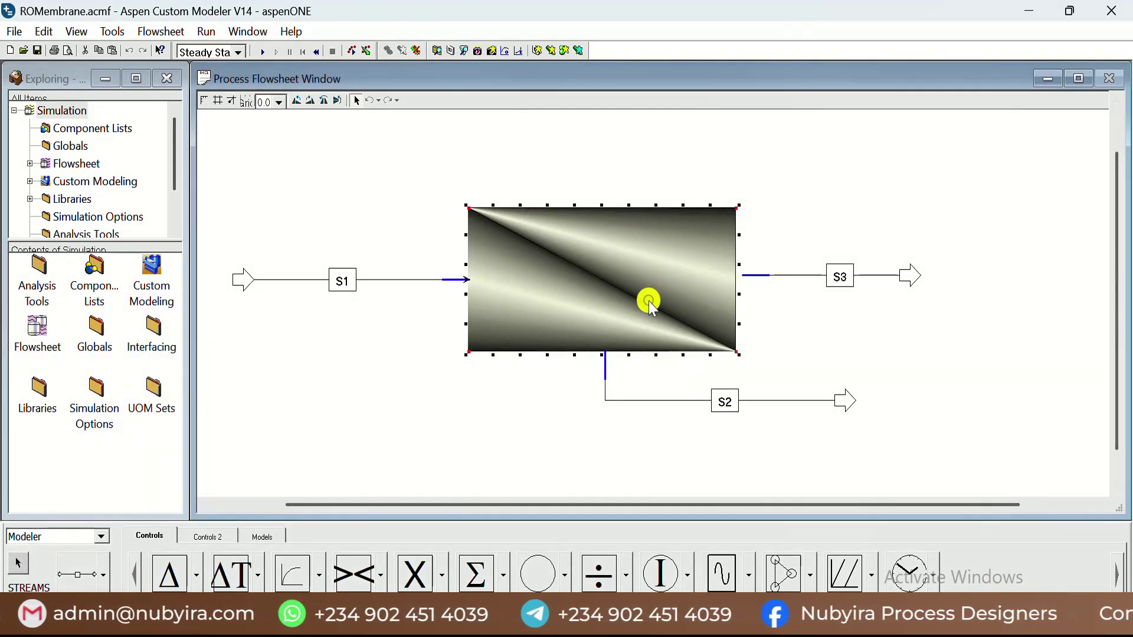
Reopen block B2's Results form to examine the molar permeabilities of H2O and NACL, and close it.
{"action": "right_click", "coordinate": [649, 301]}
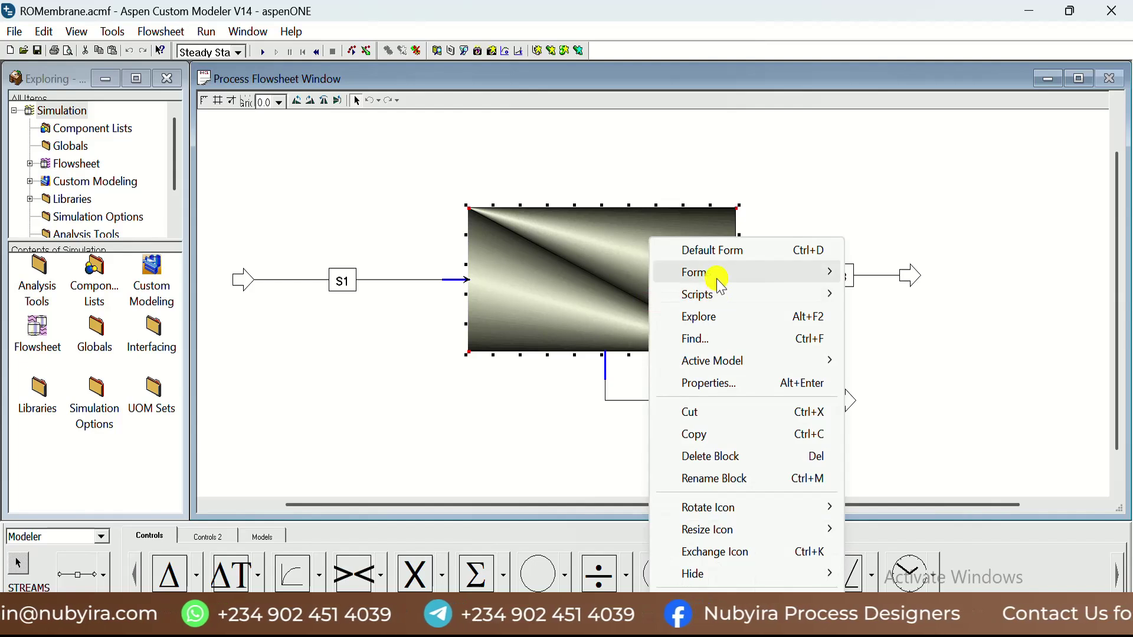
{"action": "mouse_move", "coordinate": [754, 282]}
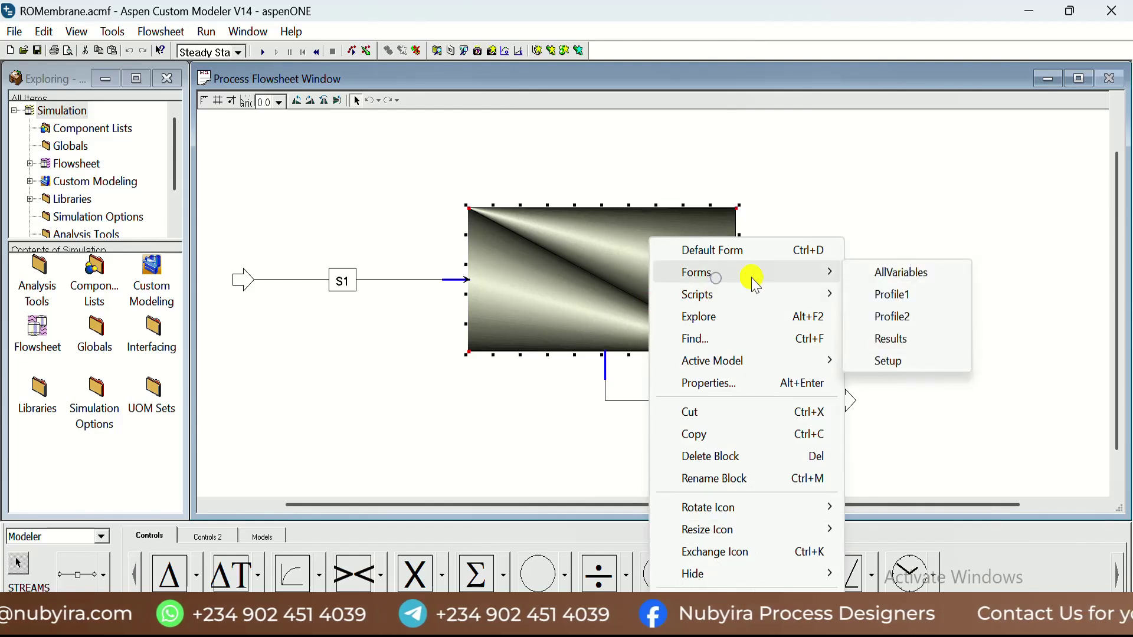
{"action": "left_click", "coordinate": [914, 350]}
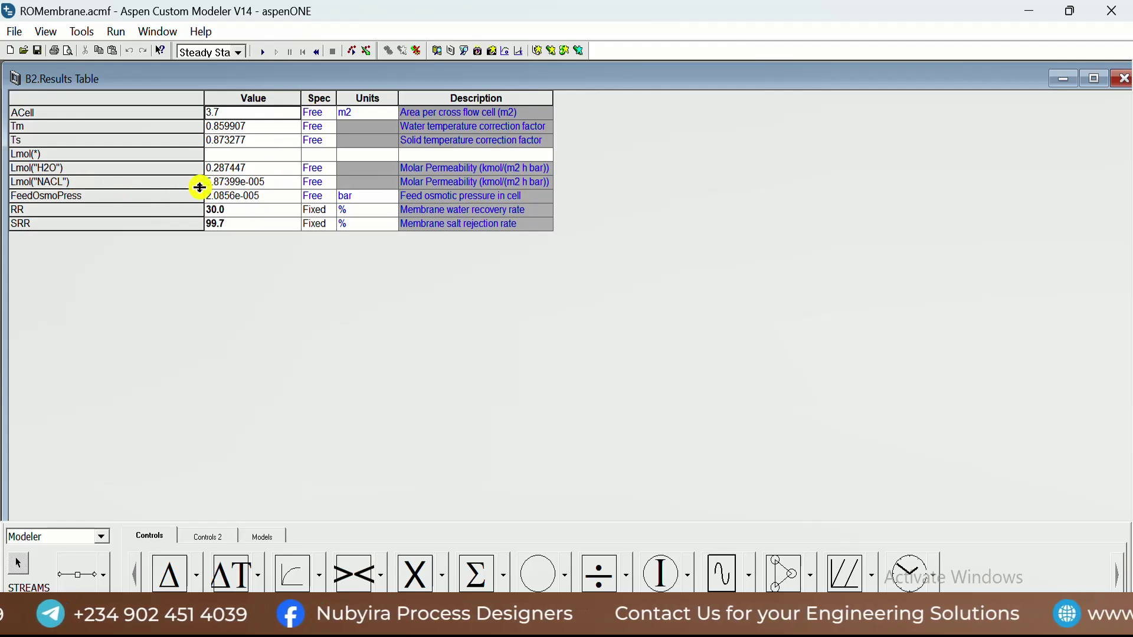
{"action": "left_click", "coordinate": [1123, 78]}
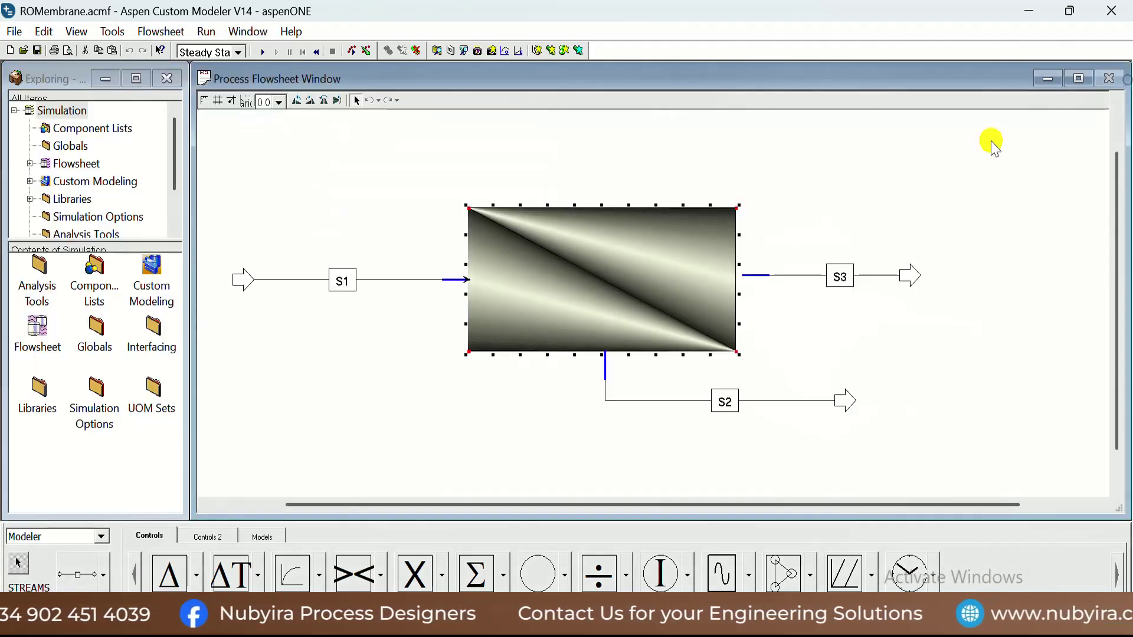
Reopen block B2's Setup form to examine the H2O and NACL permeability entries, and close it.
{"action": "right_click", "coordinate": [658, 263]}
{"action": "mouse_move", "coordinate": [708, 273]}
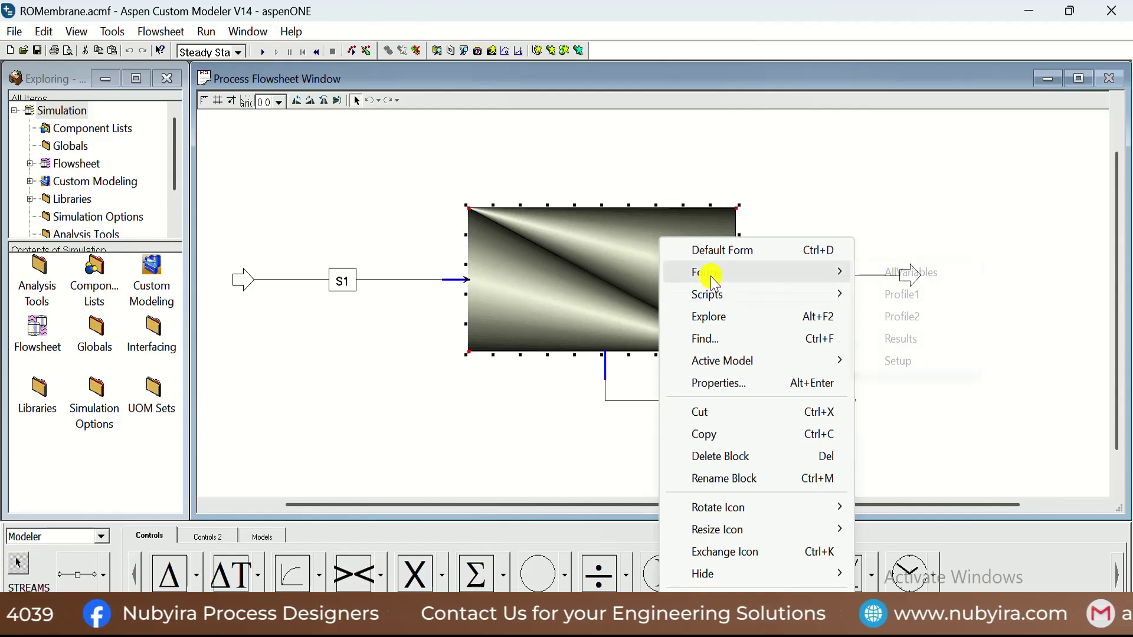
{"action": "left_click", "coordinate": [949, 363]}
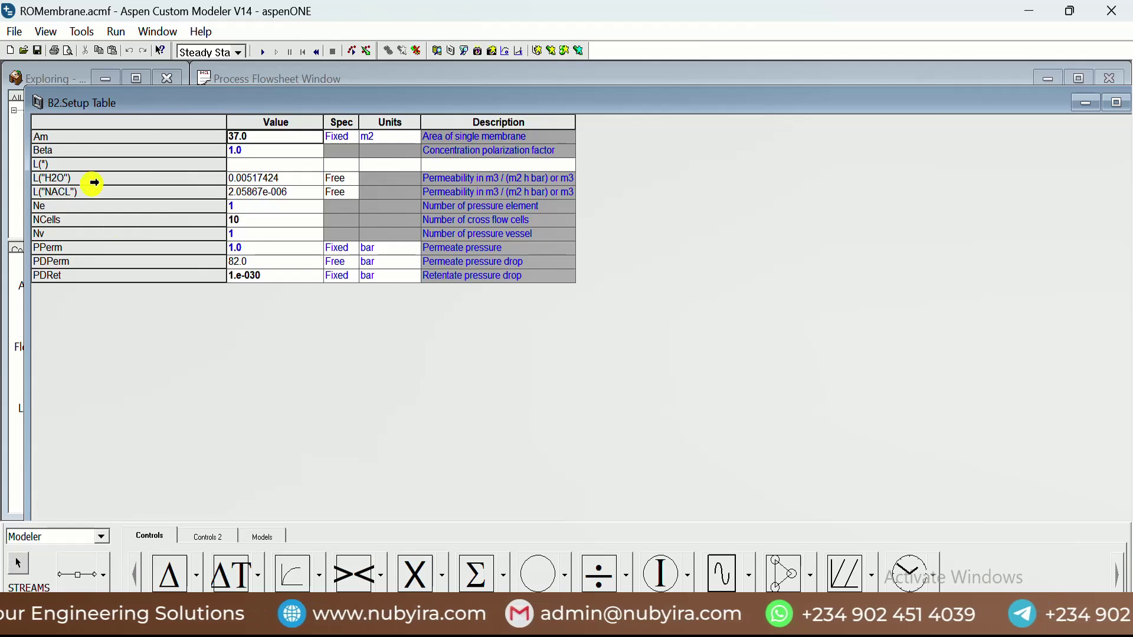
{"action": "double_click", "coordinate": [614, 104]}
{"action": "left_click", "coordinate": [684, 154]}
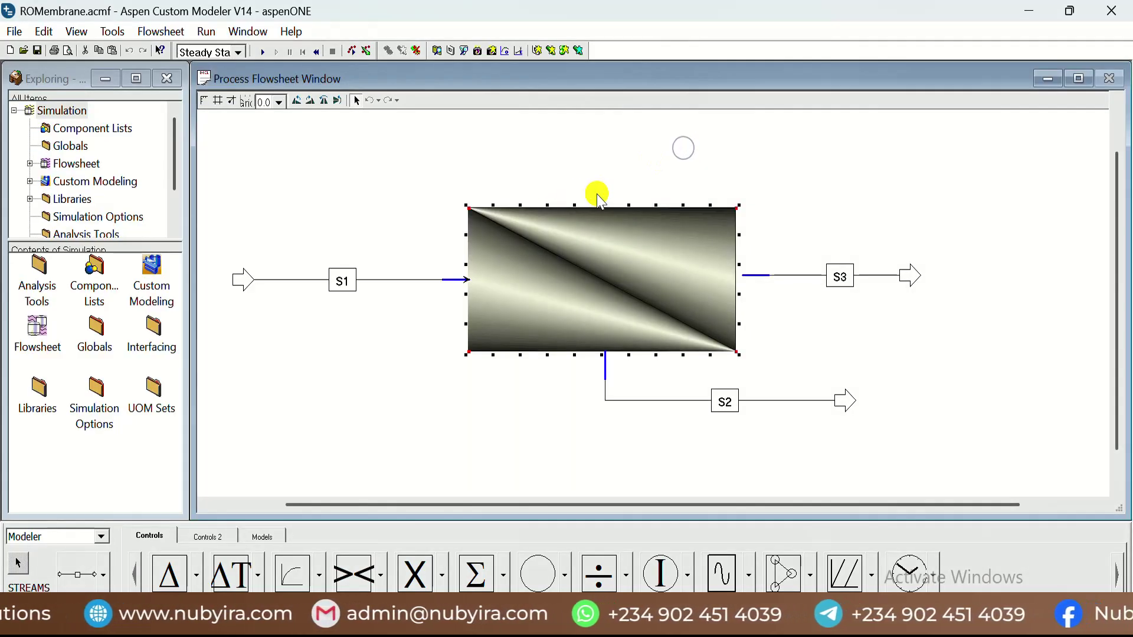
Open block B2's Profile1 plot, maximize it, examine the JmolH2O and JmolNaCl curves, and close it.
{"action": "right_click", "coordinate": [585, 274]}
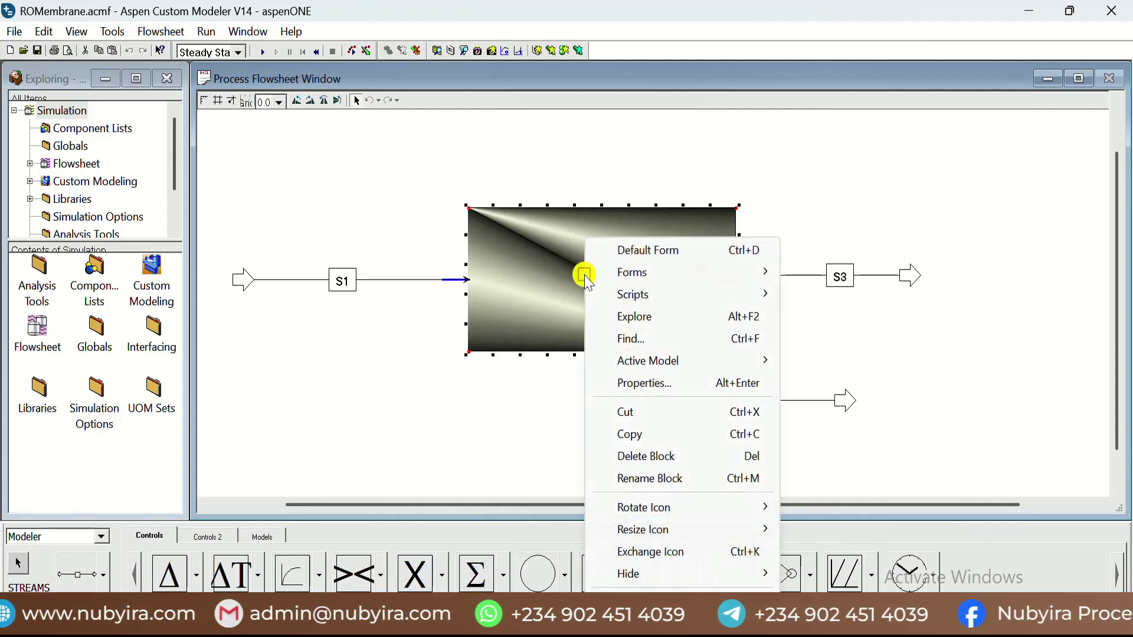
{"action": "mouse_move", "coordinate": [645, 273]}
{"action": "left_click", "coordinate": [831, 295]}
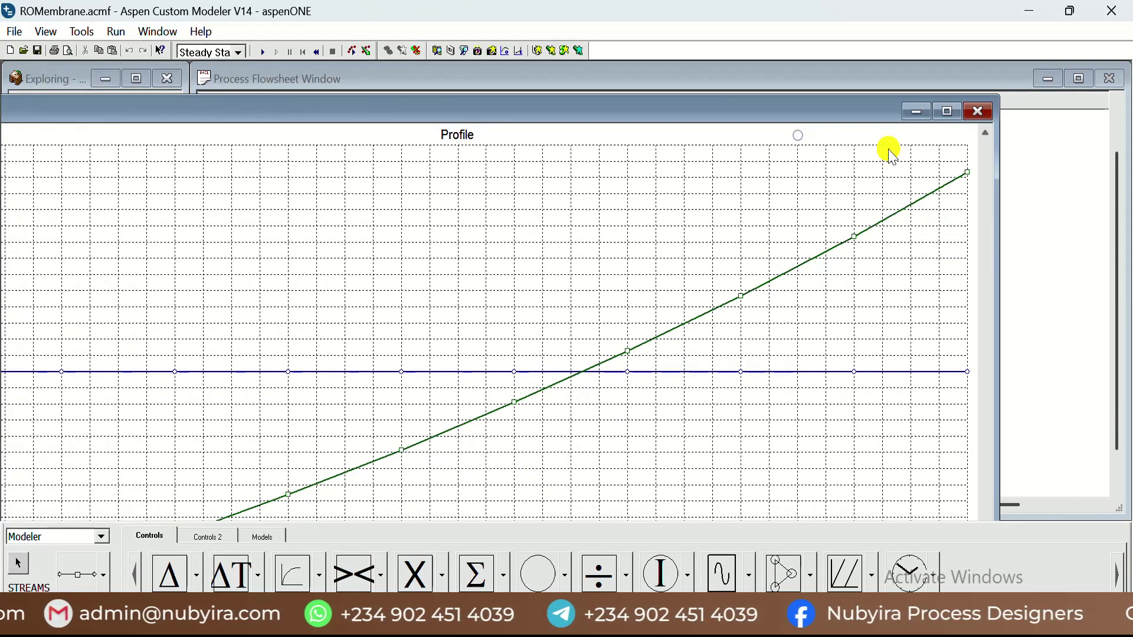
{"action": "left_click", "coordinate": [947, 111]}
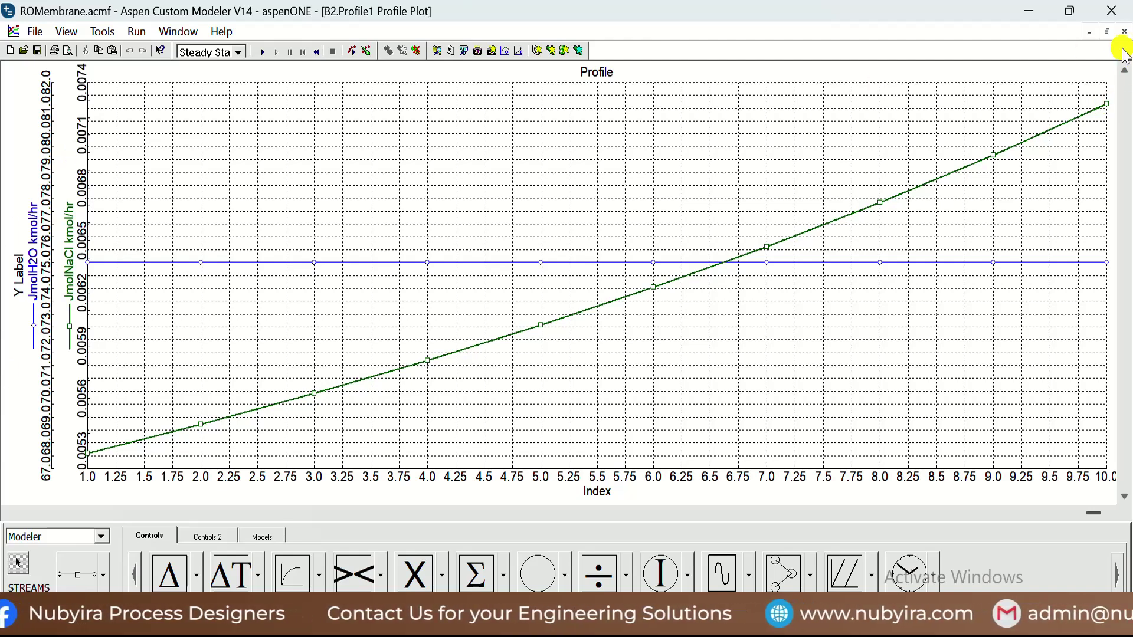
{"action": "left_click", "coordinate": [1123, 32]}
Open block B2's Profile2 plot, examine the permeate and retentate flow, composition, osmotic pressure and concentration curves, and close it.
{"action": "right_click", "coordinate": [414, 267]}
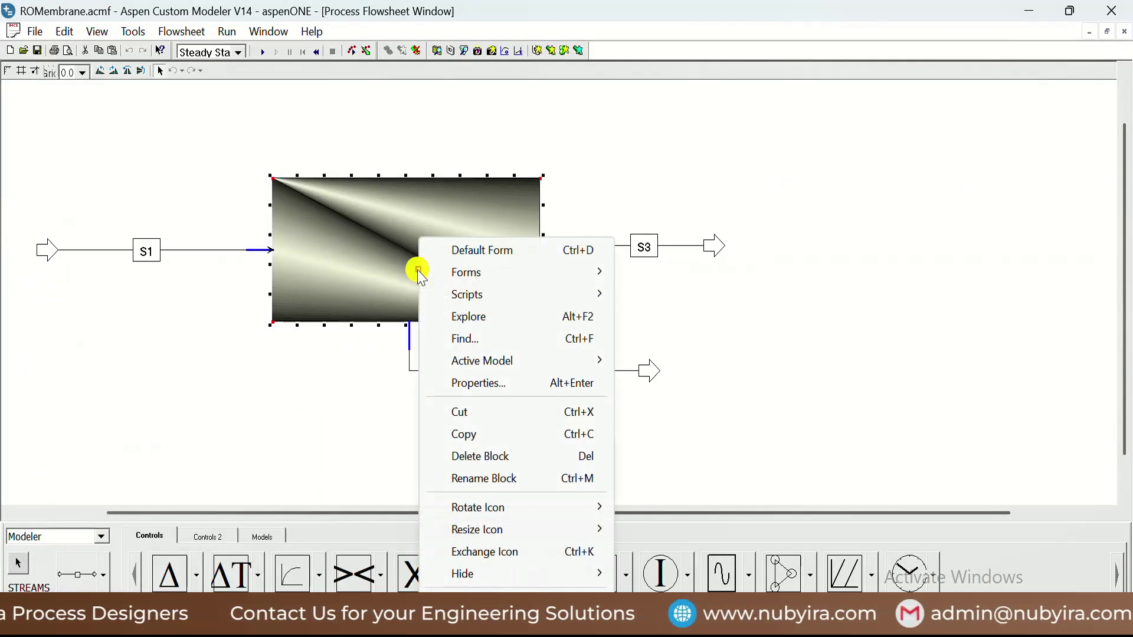
{"action": "mouse_move", "coordinate": [518, 273]}
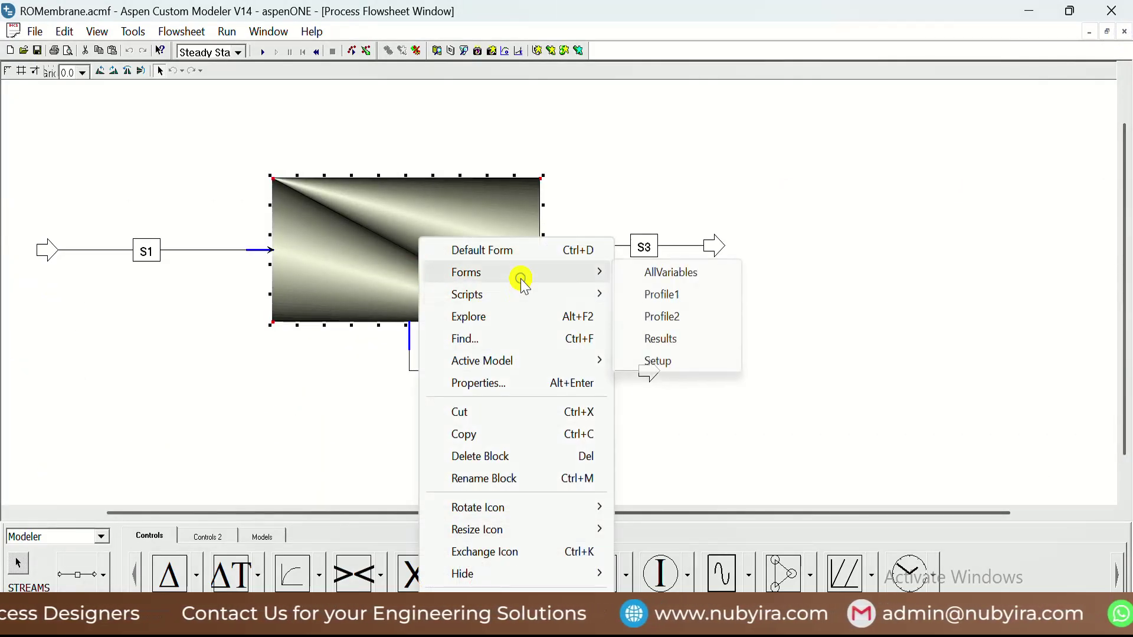
{"action": "left_click", "coordinate": [665, 314]}
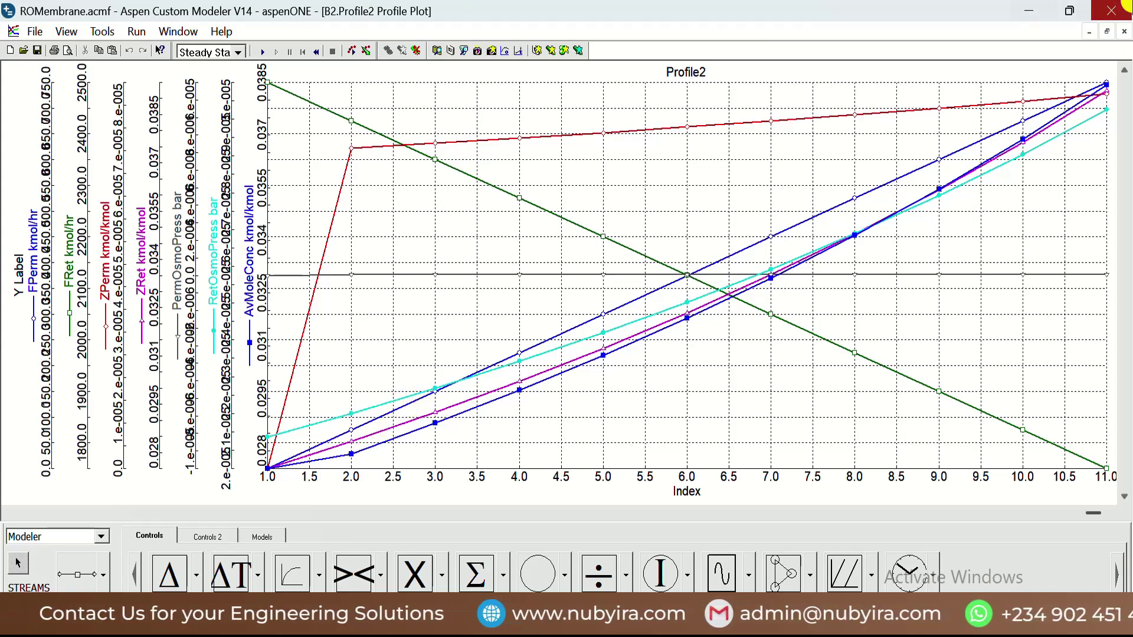
{"action": "left_click", "coordinate": [1123, 31]}
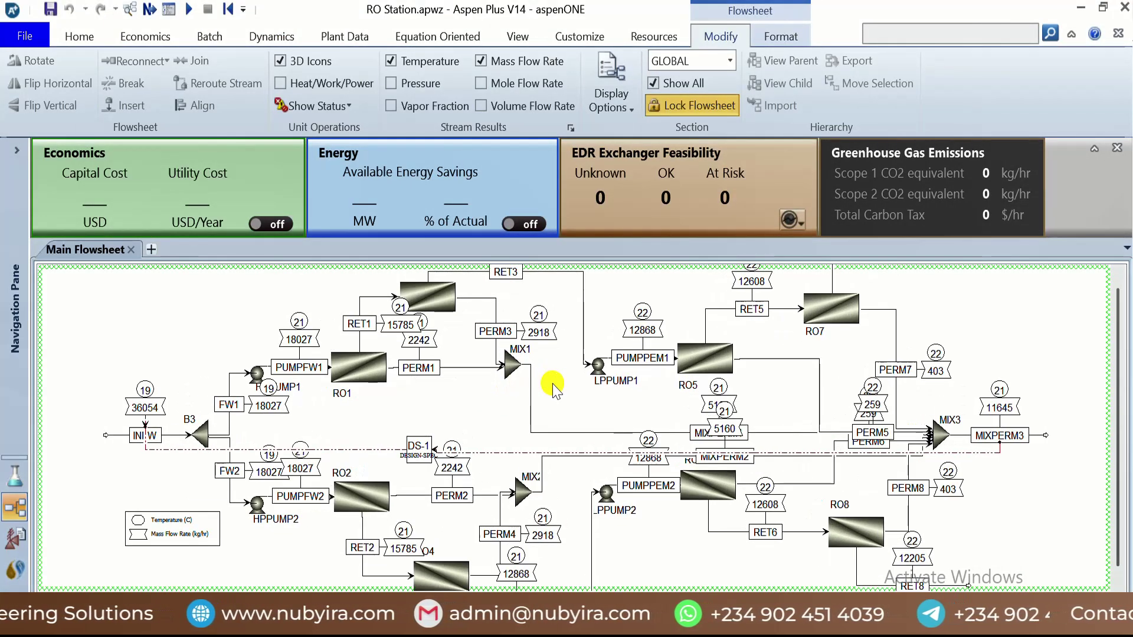
Switch to the RO Station flowsheet in Aspen Plus, open stream RET7's results, and examine its H2O and NACL mass fractions.
{"action": "scroll", "coordinate": [552, 387], "scroll_direction": "up", "scroll_amount": 5}
{"action": "scroll", "coordinate": [549, 392], "scroll_direction": "down", "scroll_amount": 2}
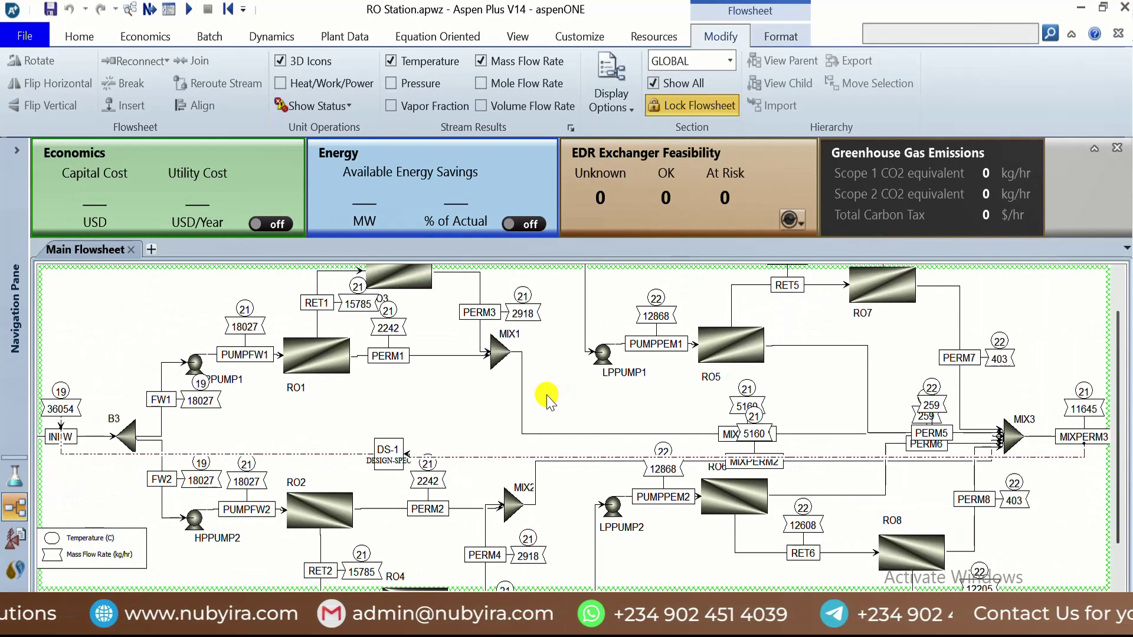
{"action": "scroll", "coordinate": [547, 396], "scroll_direction": "down", "scroll_amount": 2}
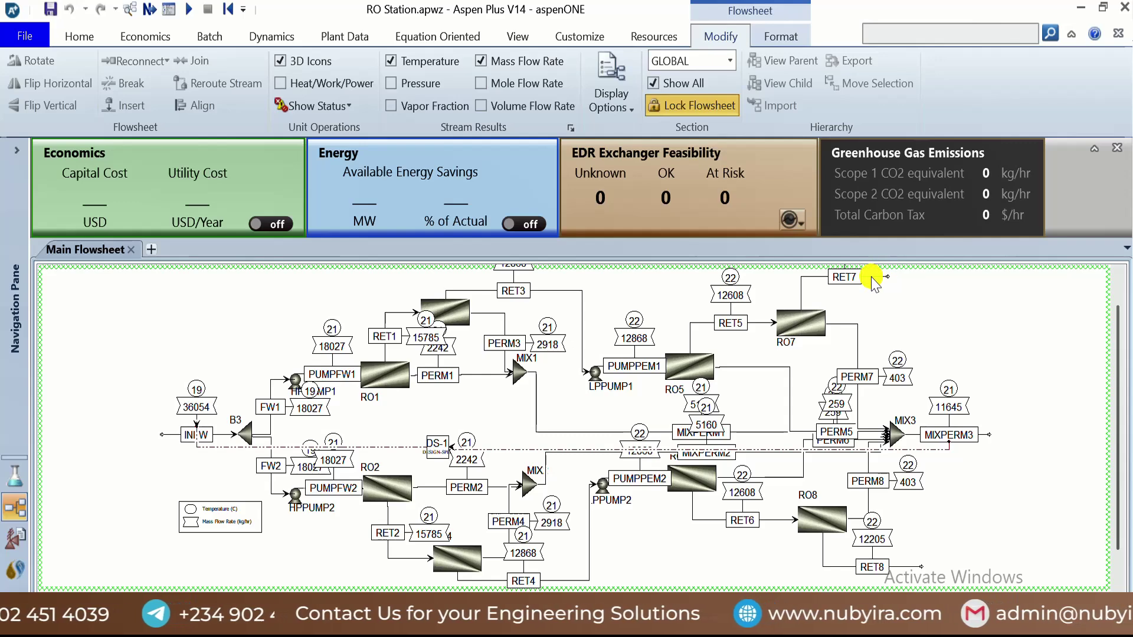
{"action": "double_click", "coordinate": [360, 467]}
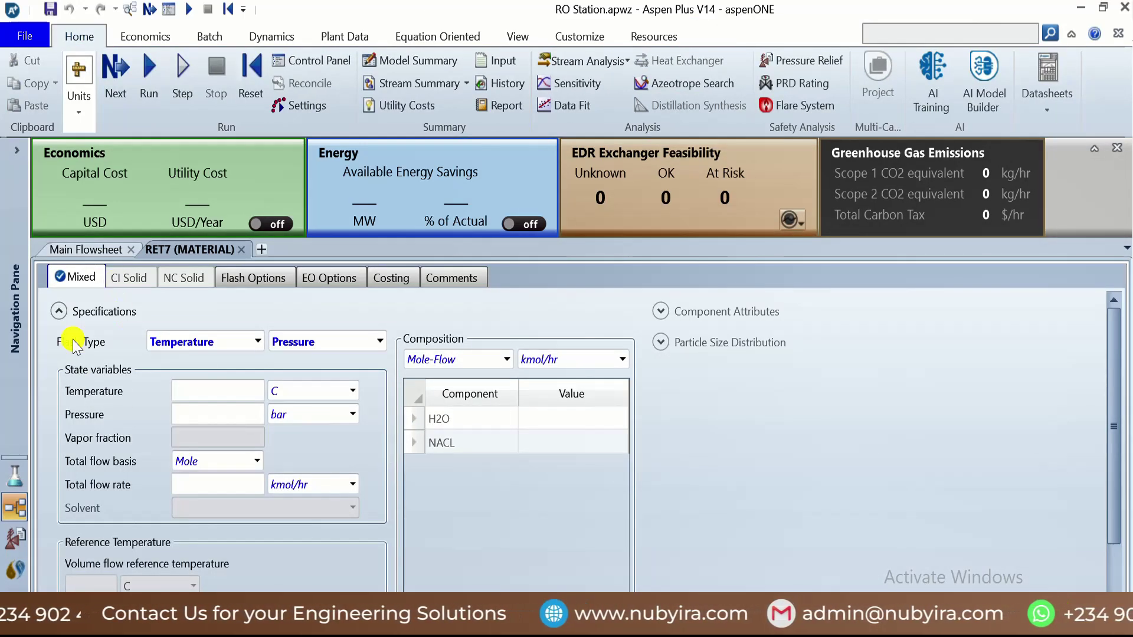
{"action": "left_click", "coordinate": [13, 159]}
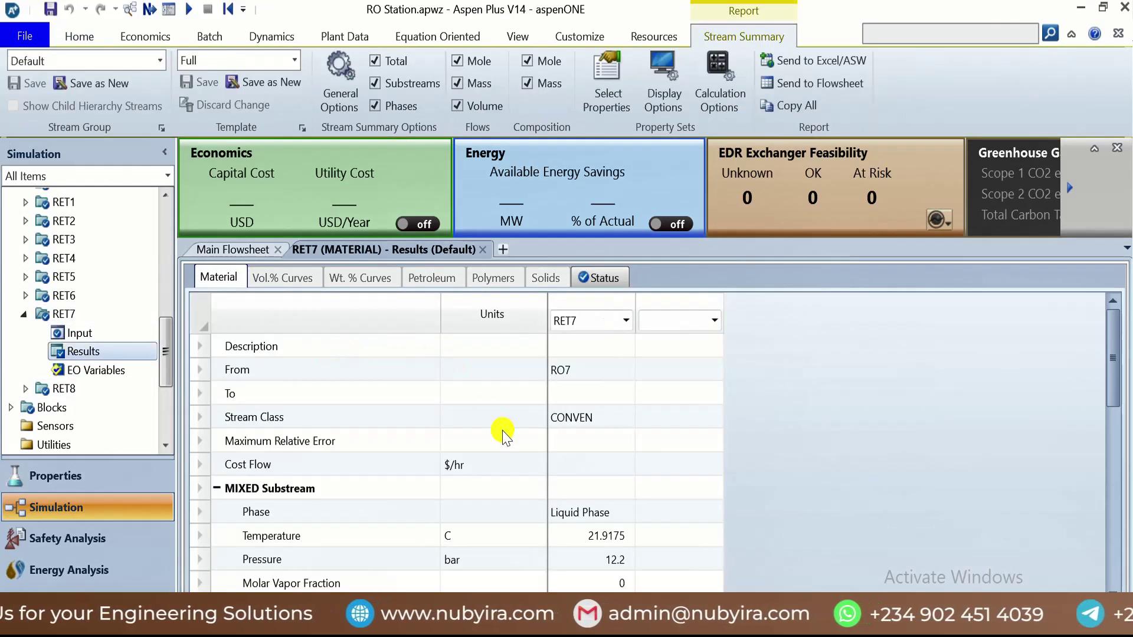
{"action": "scroll", "coordinate": [501, 431], "scroll_direction": "down", "scroll_amount": 7}
{"action": "scroll", "coordinate": [493, 425], "scroll_direction": "down", "scroll_amount": 1}
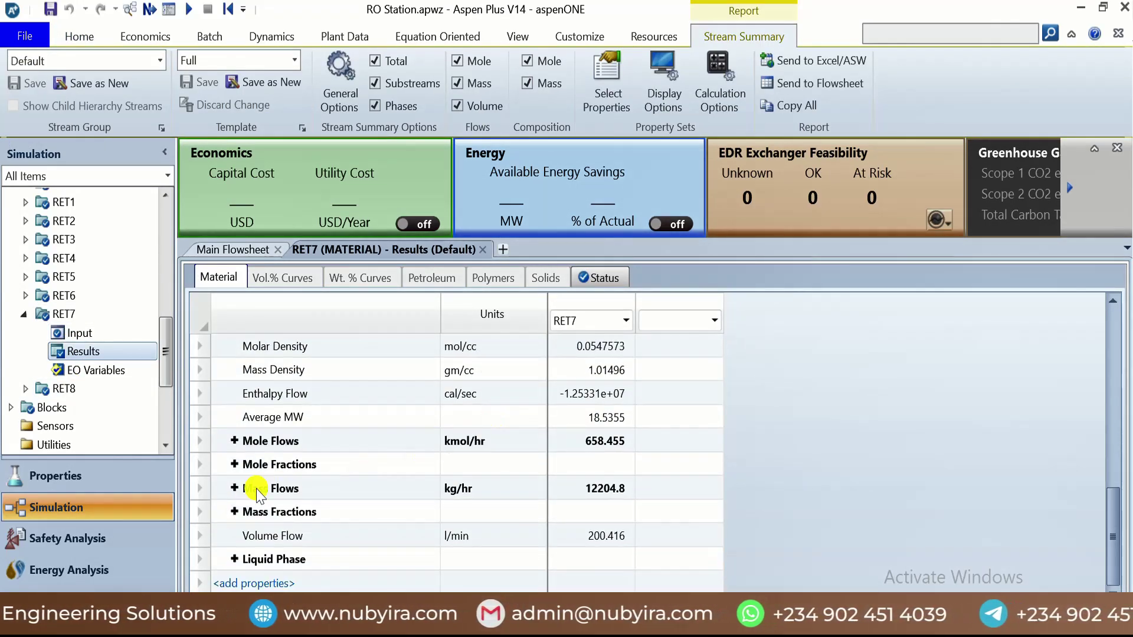
{"action": "left_click", "coordinate": [234, 511]}
{"action": "scroll", "coordinate": [466, 499], "scroll_direction": "down", "scroll_amount": 1}
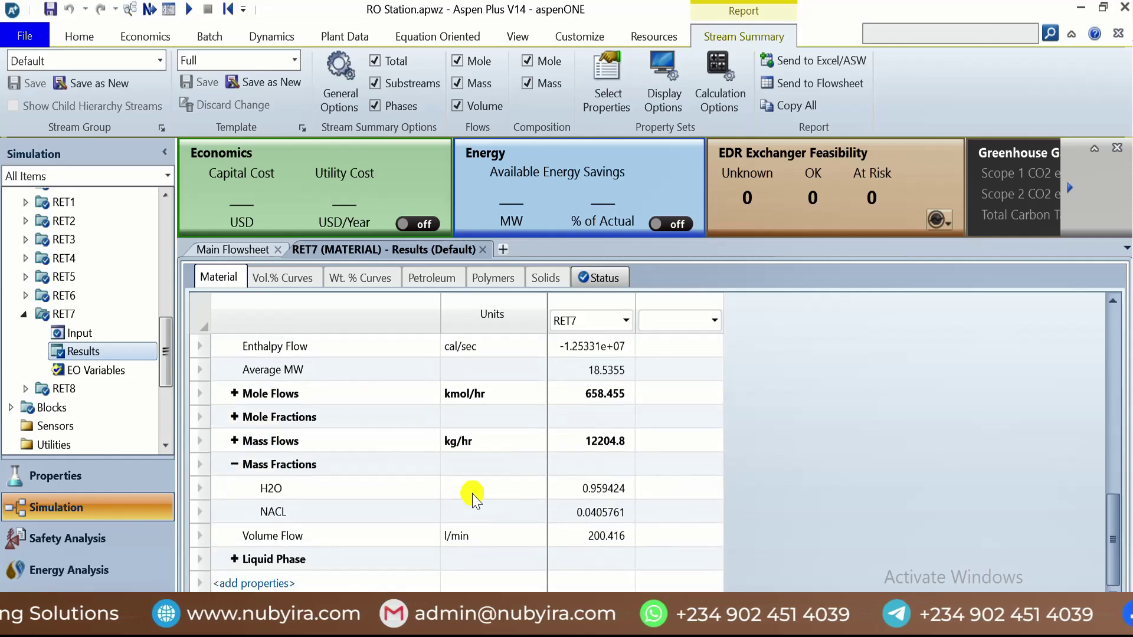
{"action": "left_click", "coordinate": [612, 495]}
{"action": "left_click", "coordinate": [608, 513]}
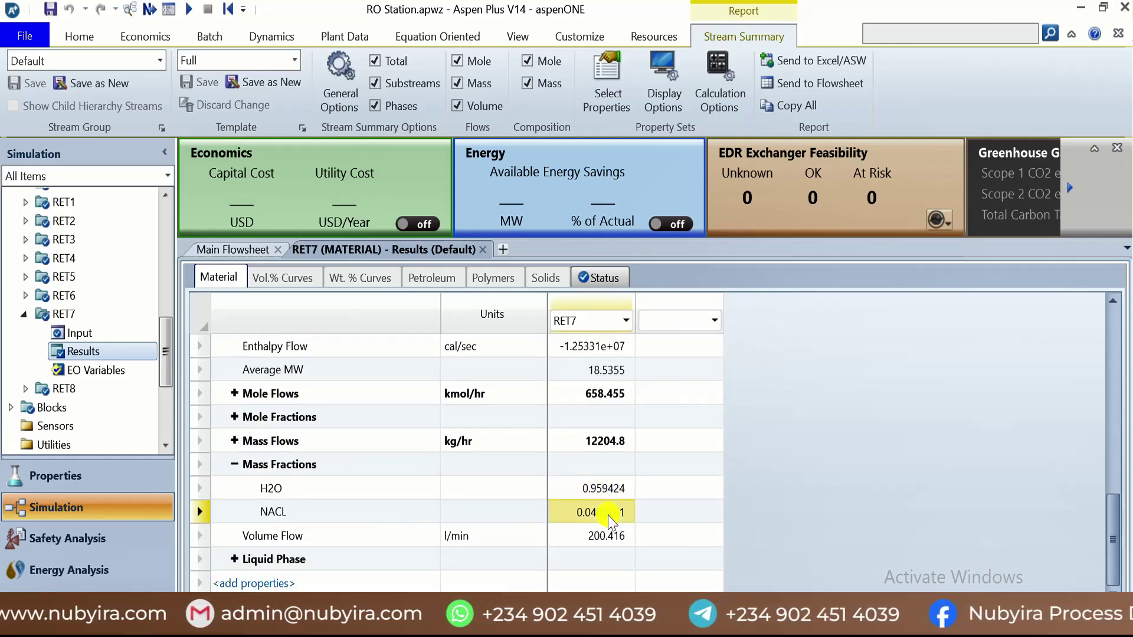
Return to the main flowsheet, open the results of stream MIXPERM3, and examine its H2O and NACL mass fractions.
{"action": "left_click", "coordinate": [234, 250]}
{"action": "scroll", "coordinate": [657, 388], "scroll_direction": "down", "scroll_amount": 4}
{"action": "scroll", "coordinate": [1030, 413], "scroll_direction": "up", "scroll_amount": 3}
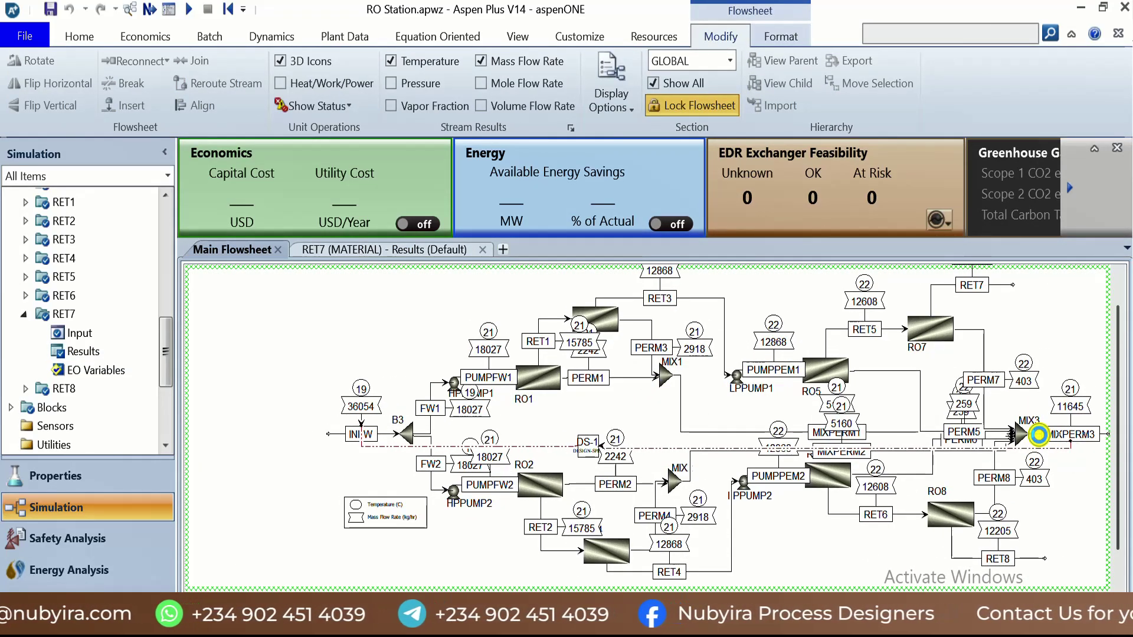
{"action": "double_click", "coordinate": [1035, 435]}
{"action": "left_click", "coordinate": [67, 359]}
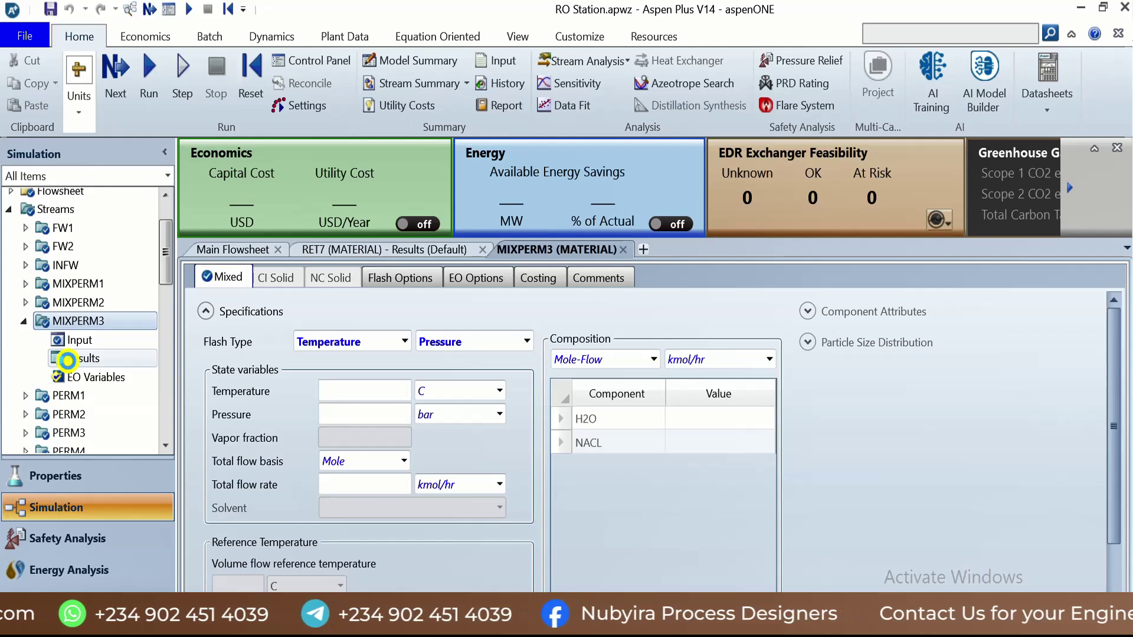
{"action": "scroll", "coordinate": [331, 413], "scroll_direction": "down", "scroll_amount": 5}
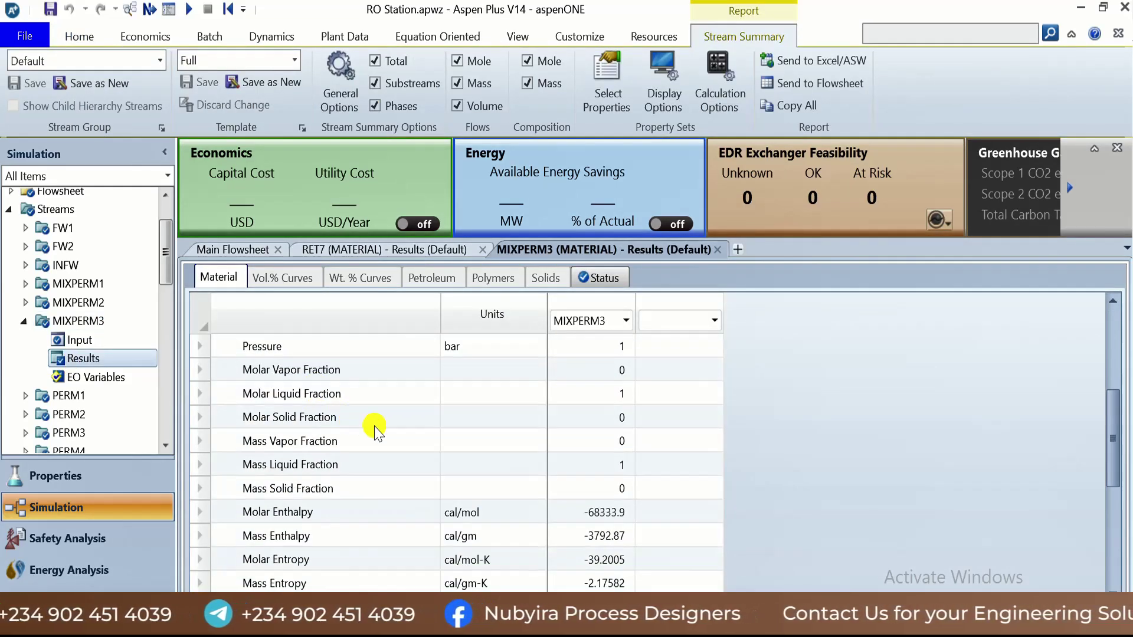
{"action": "scroll", "coordinate": [376, 430], "scroll_direction": "down", "scroll_amount": 2}
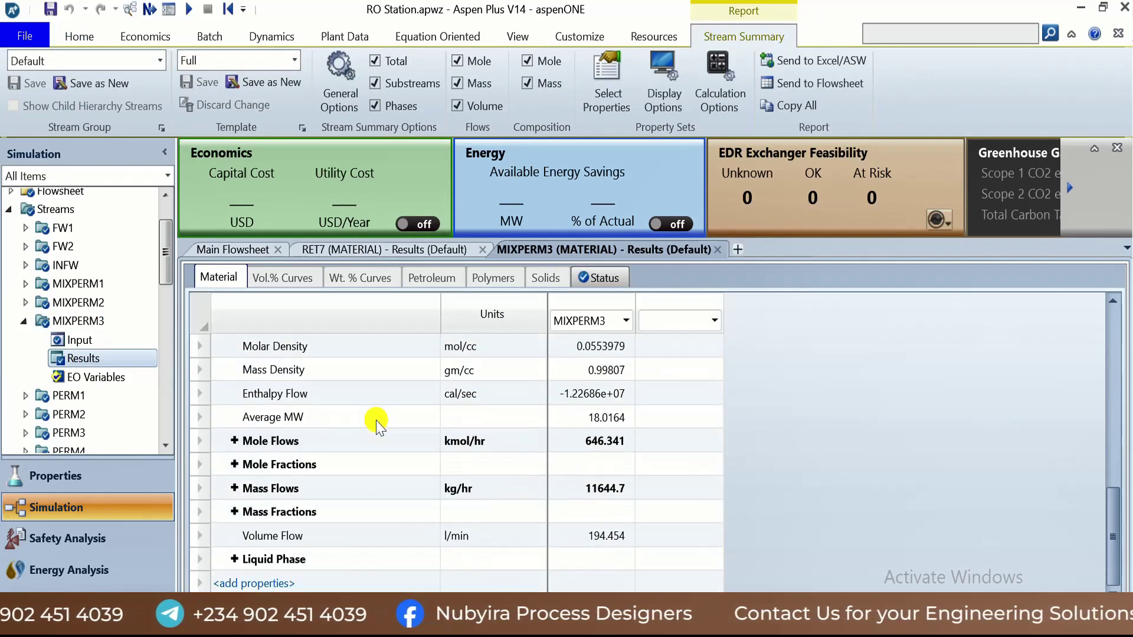
{"action": "left_click", "coordinate": [234, 512]}
{"action": "left_click", "coordinate": [589, 533]}
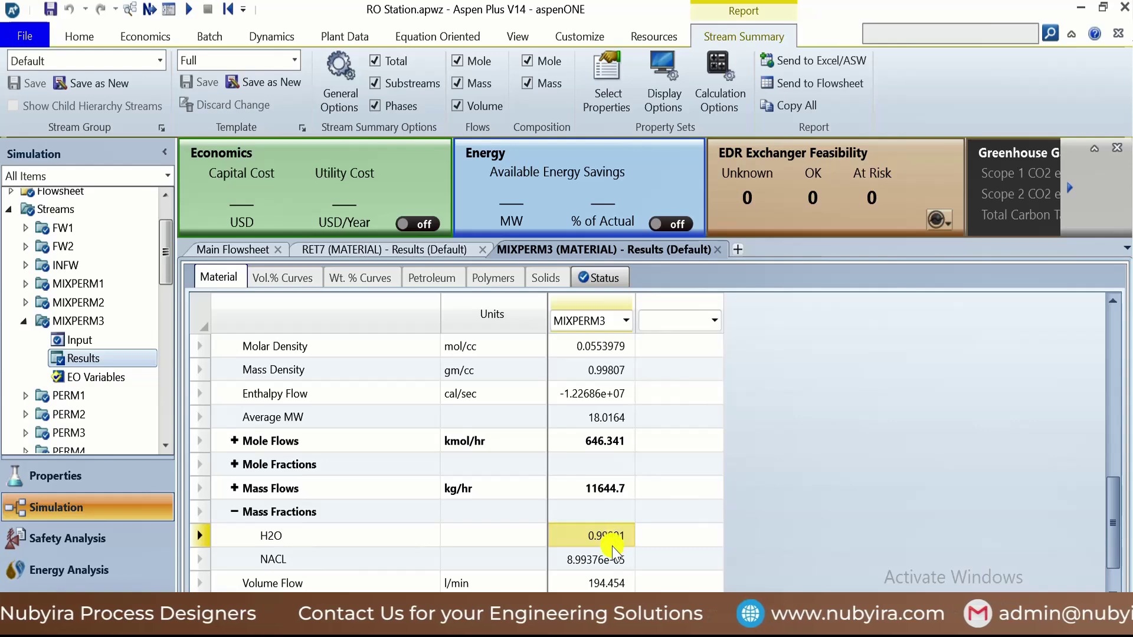
{"action": "left_click", "coordinate": [614, 565]}
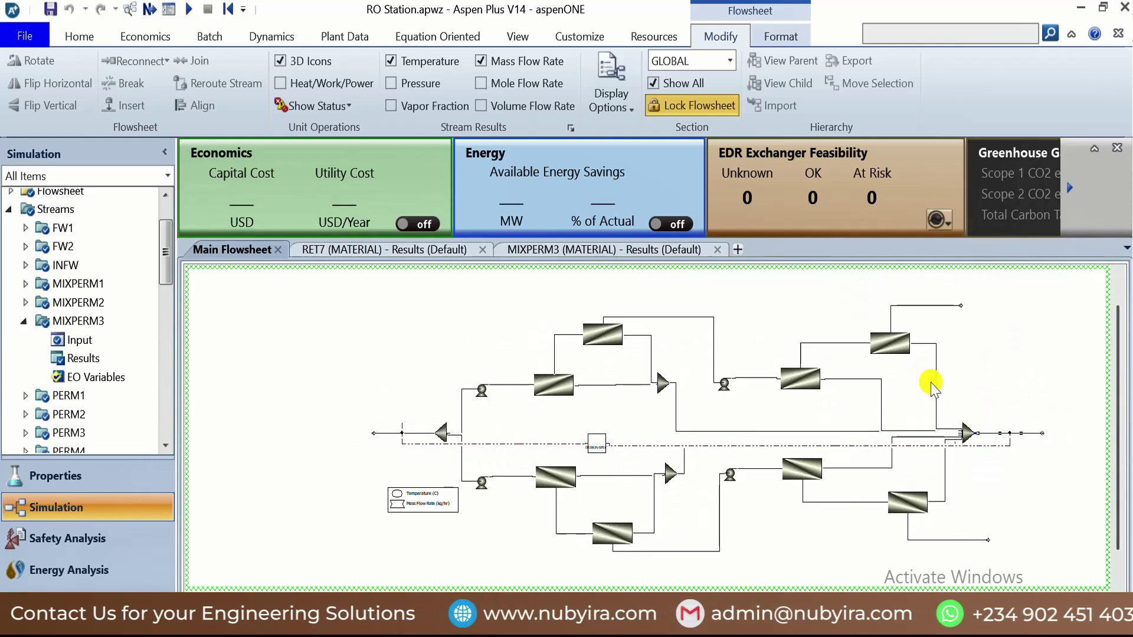
Open the input specifications of feed stream INFW, examine its conditions, flow rate and composition, and return to the main flowsheet.
{"action": "scroll", "coordinate": [1010, 449], "scroll_direction": "up", "scroll_amount": 1}
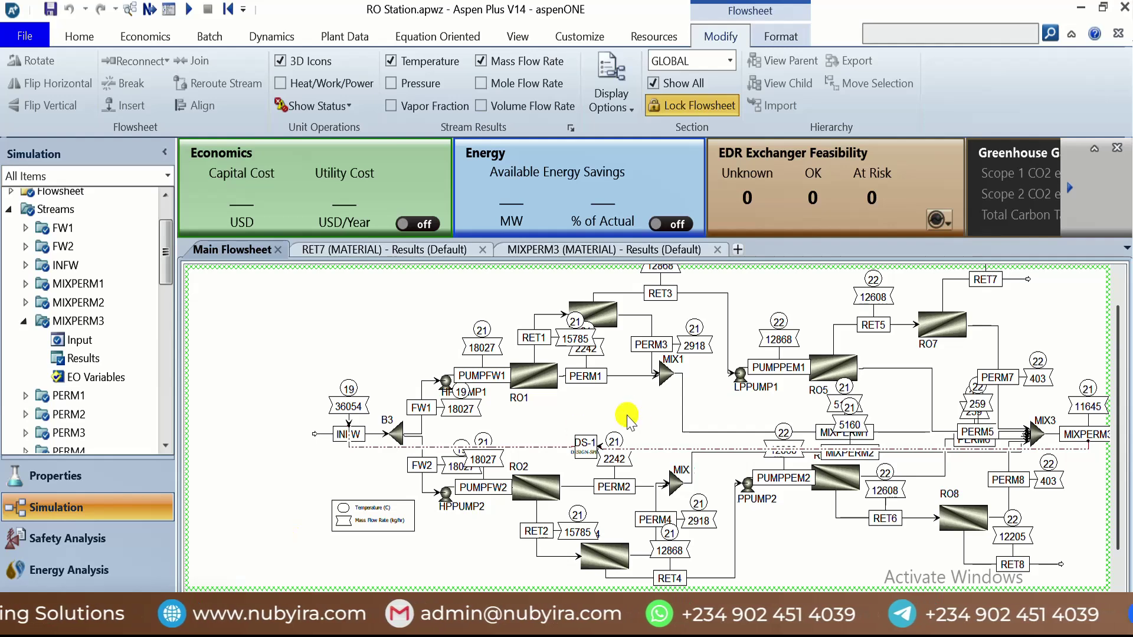
{"action": "double_click", "coordinate": [373, 435]}
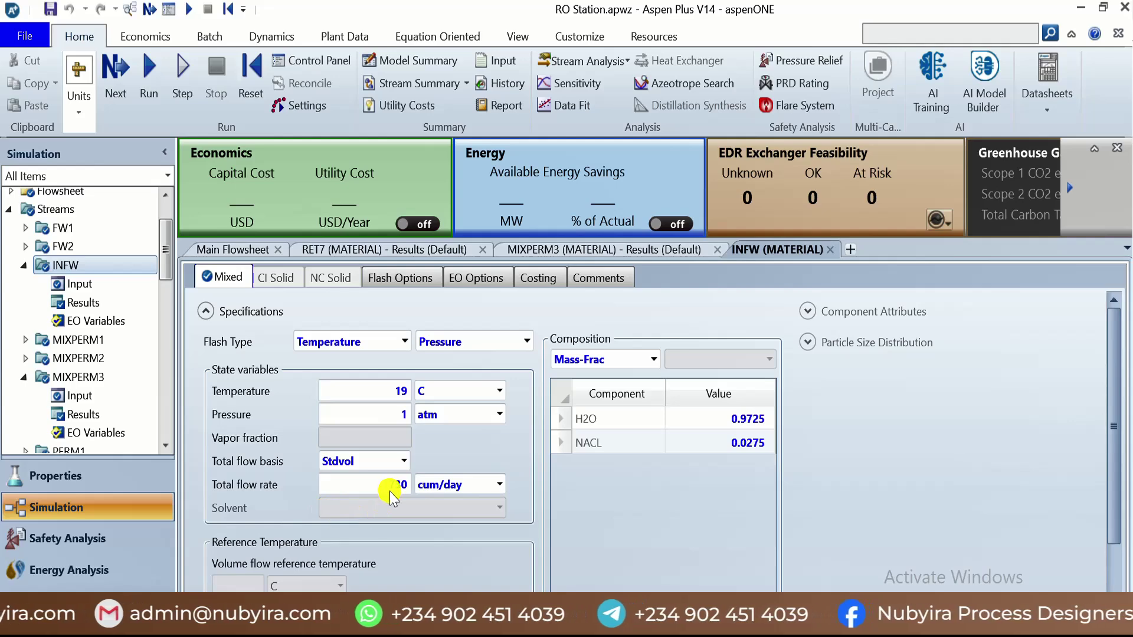
{"action": "left_click", "coordinate": [219, 250]}
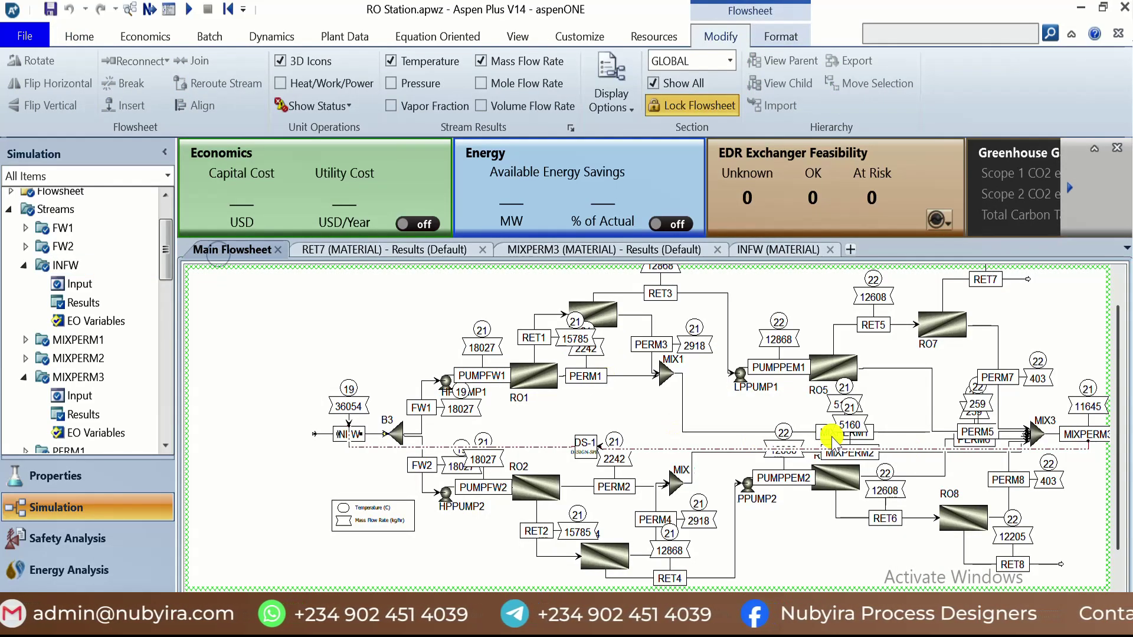
Reopen the results of stream MIXPERM3 and examine its total mole flow alongside the mass fractions.
{"action": "scroll", "coordinate": [832, 444], "scroll_direction": "down", "scroll_amount": 1}
{"action": "scroll", "coordinate": [1003, 425], "scroll_direction": "up", "scroll_amount": 2}
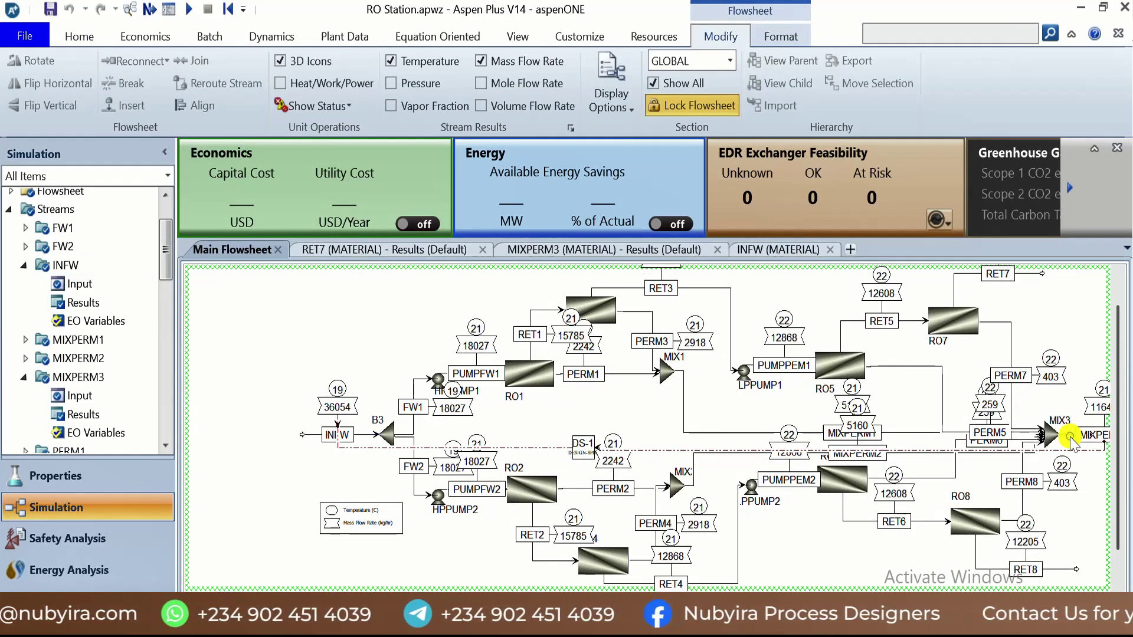
{"action": "double_click", "coordinate": [901, 448]}
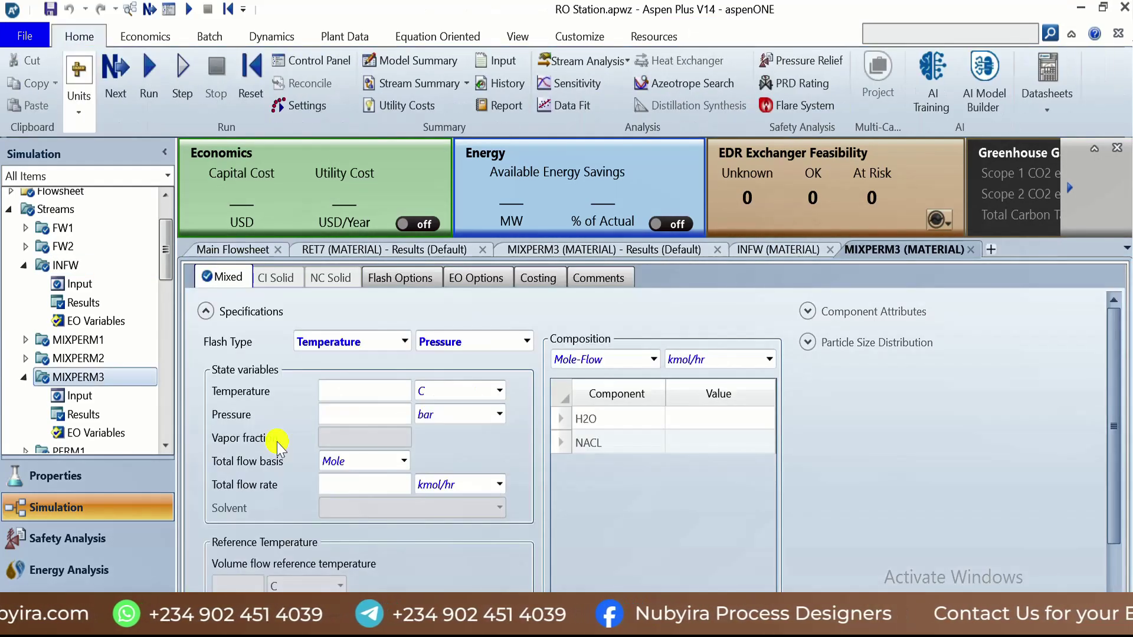
{"action": "left_click", "coordinate": [81, 414]}
{"action": "scroll", "coordinate": [396, 441], "scroll_direction": "down", "scroll_amount": 1}
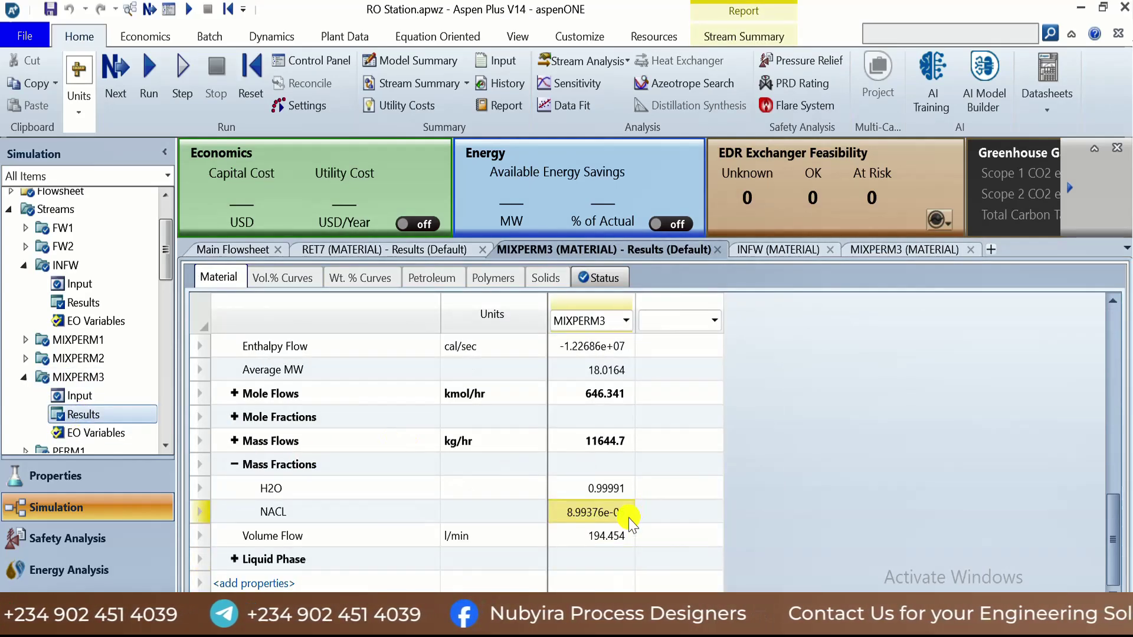
{"action": "left_click", "coordinate": [596, 396]}
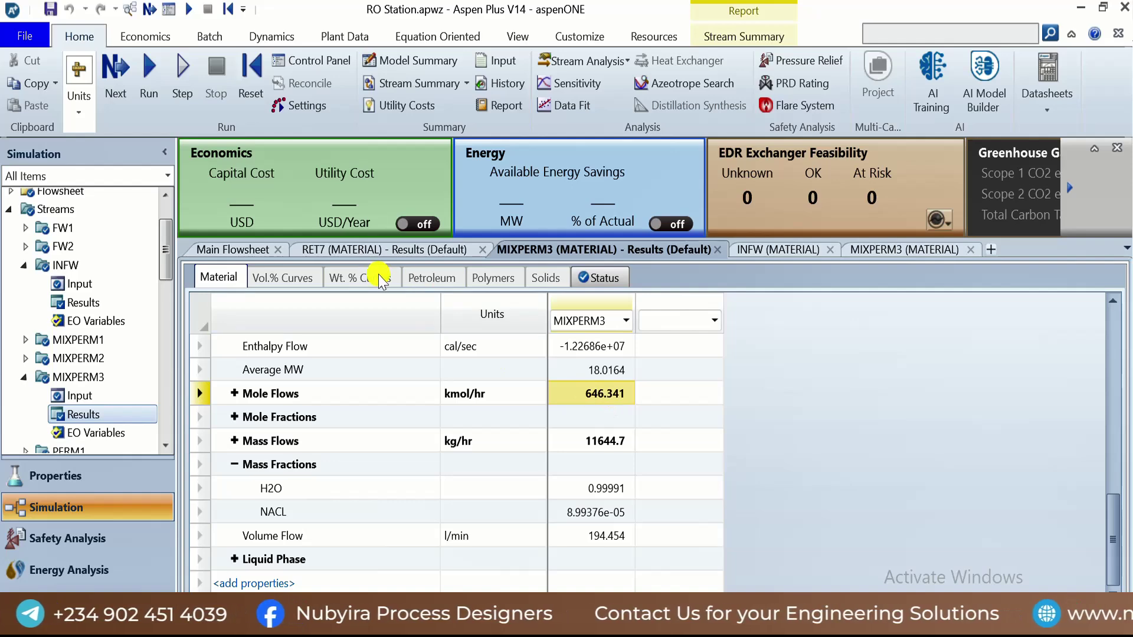
Open pump HPPUMP2 from the main flowsheet and examine its results summary for power and pressure.
{"action": "left_click", "coordinate": [232, 251]}
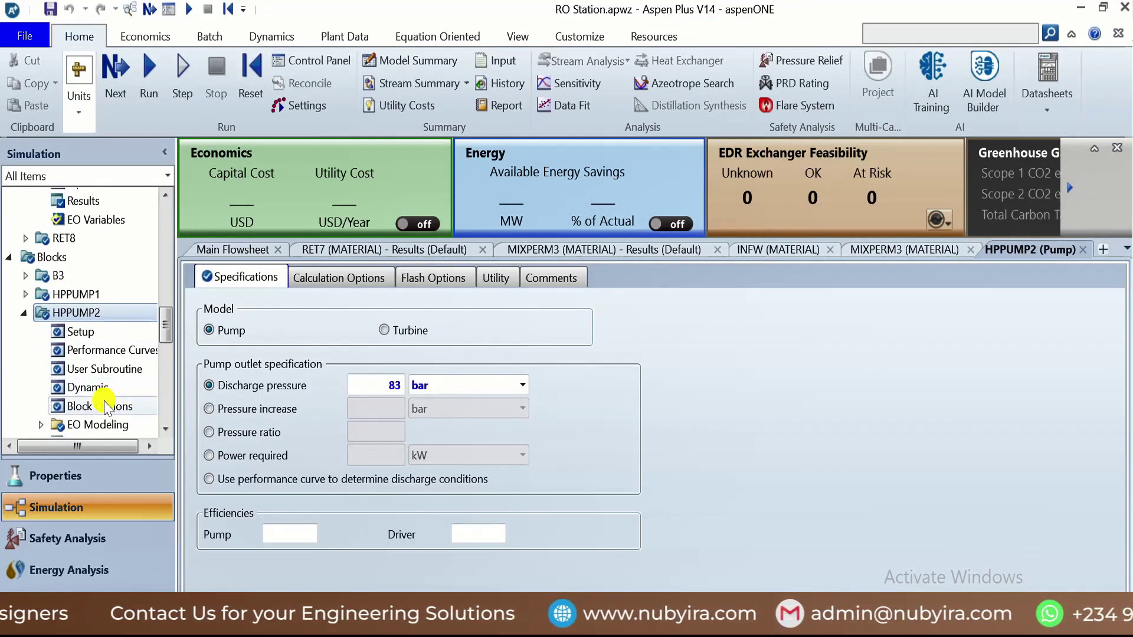
{"action": "scroll", "coordinate": [109, 392], "scroll_direction": "down", "scroll_amount": 3}
{"action": "left_click", "coordinate": [83, 306]}
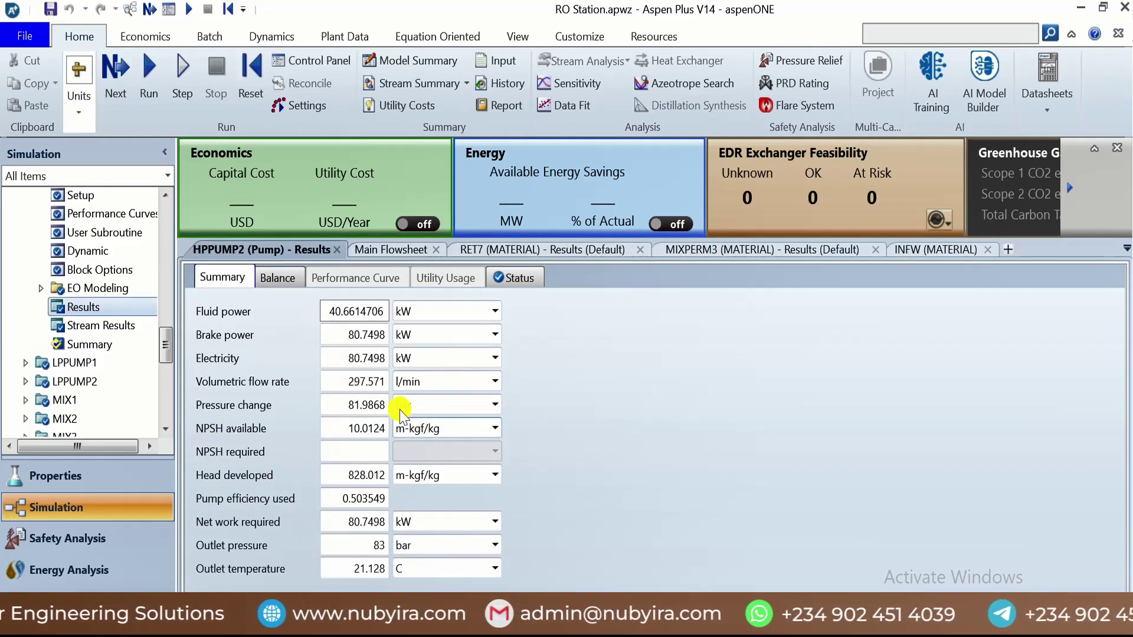
Return to the main flowsheet, open pump LPPUMP1, and examine its results summary for power and pressure change.
{"action": "left_click", "coordinate": [410, 254]}
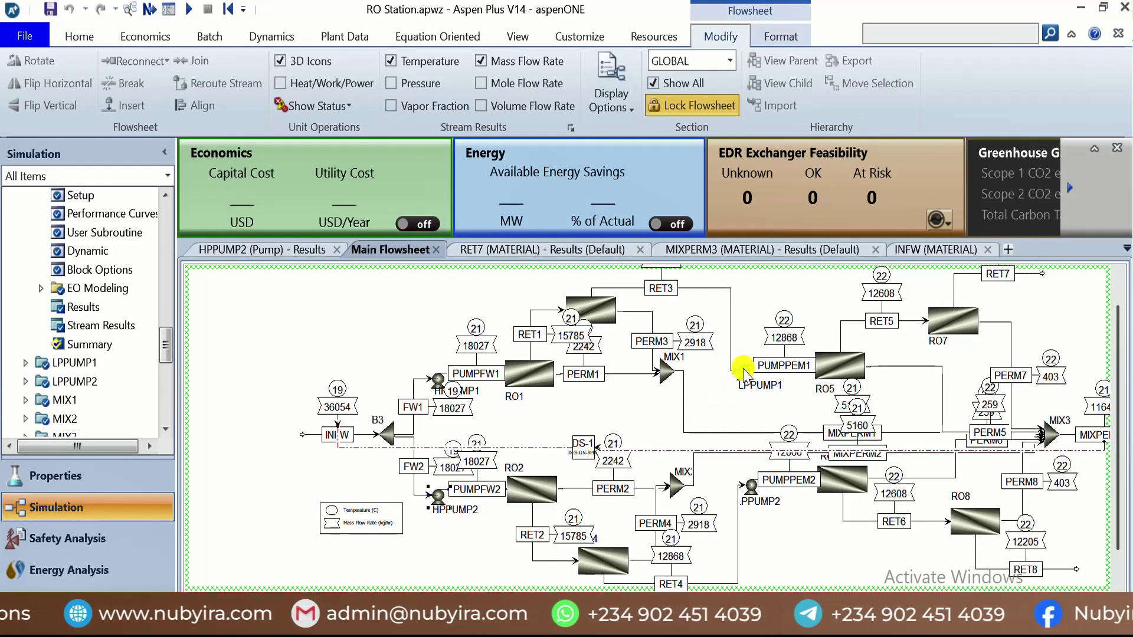
{"action": "double_click", "coordinate": [65, 362]}
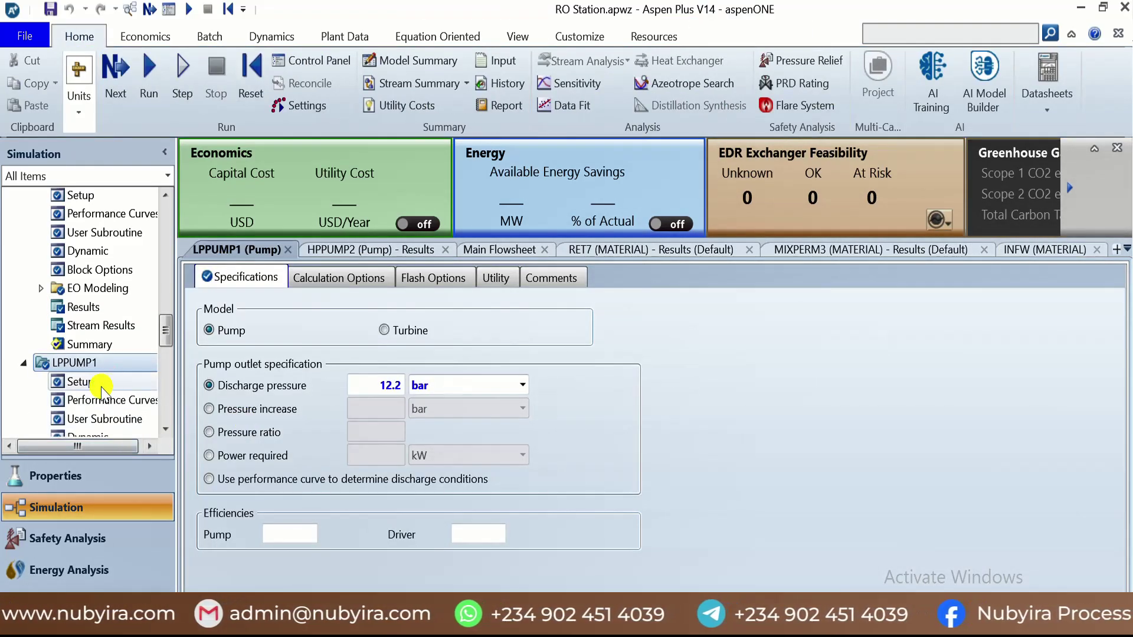
{"action": "scroll", "coordinate": [123, 425], "scroll_direction": "down", "scroll_amount": 2}
{"action": "left_click", "coordinate": [120, 404]}
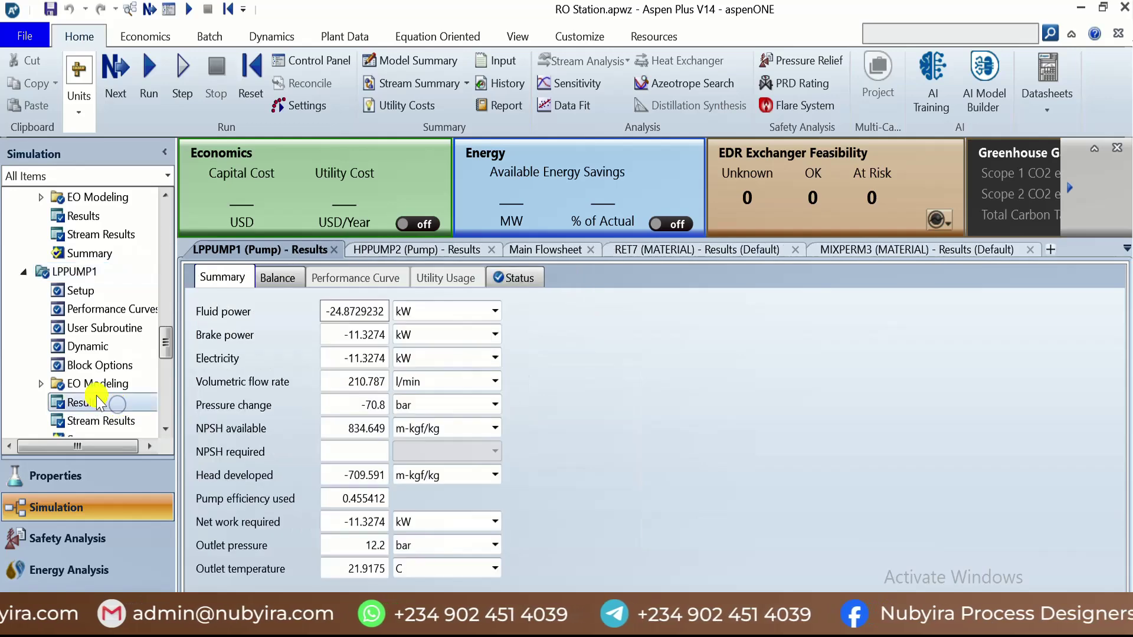
Reopen pump HPPUMP2 from the main flowsheet and examine its results summary for power, pressure change and outlet pressure.
{"action": "left_click", "coordinate": [542, 250]}
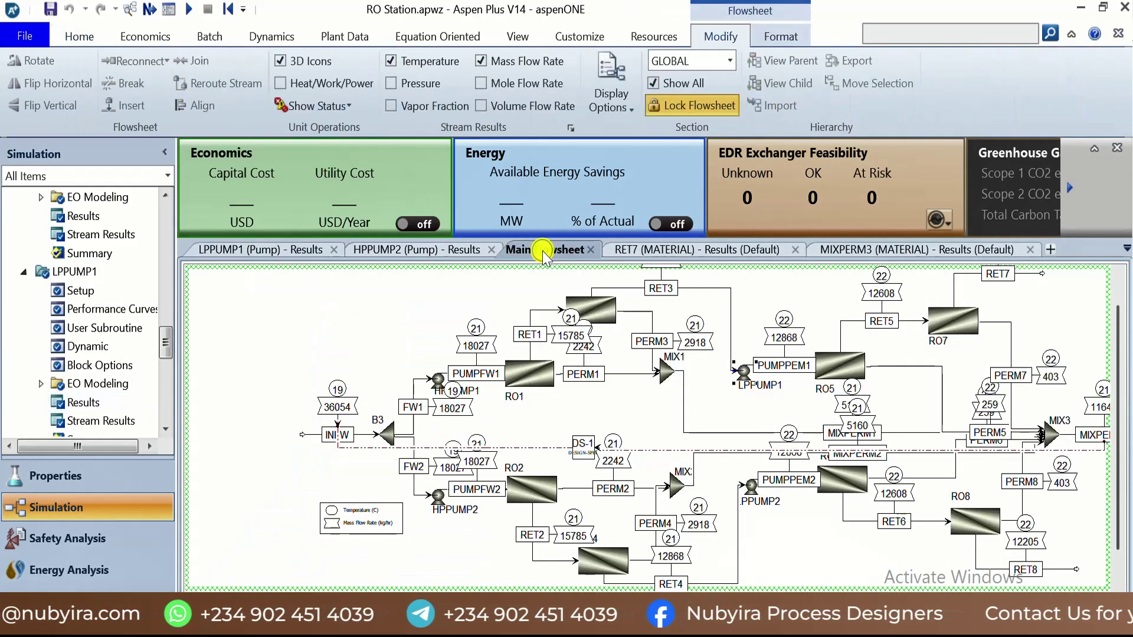
{"action": "left_click", "coordinate": [436, 492]}
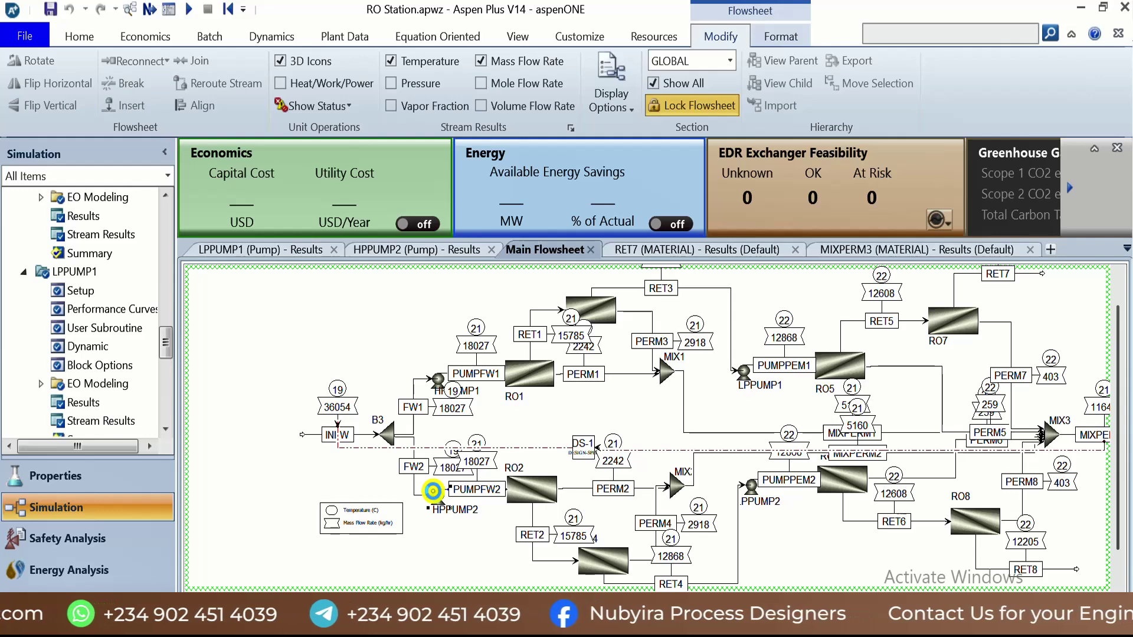
{"action": "double_click", "coordinate": [433, 491]}
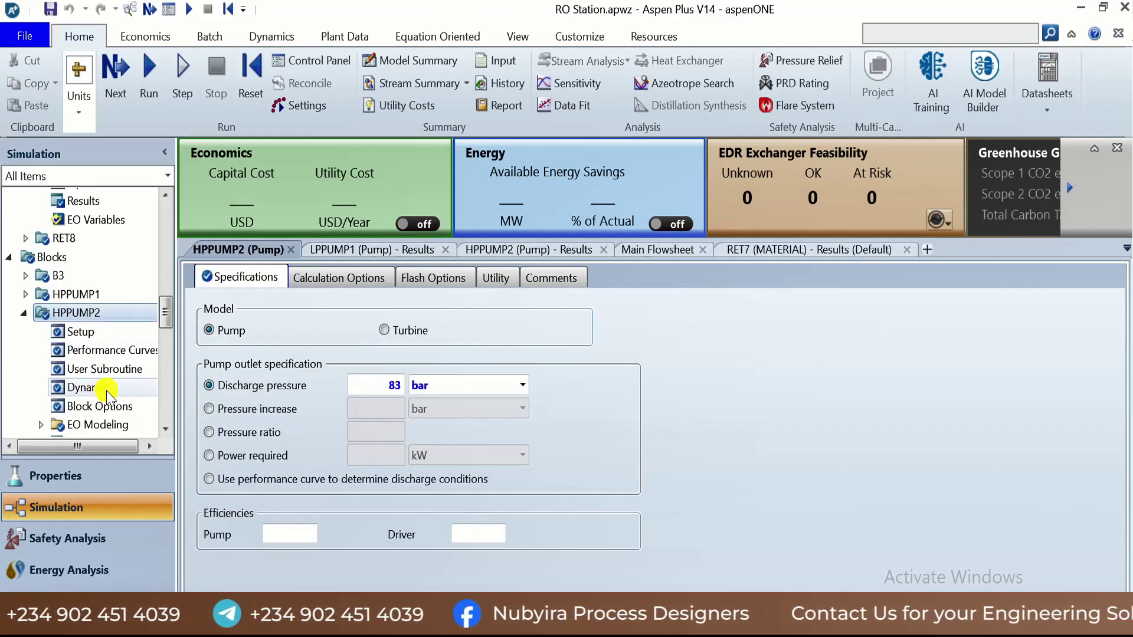
{"action": "scroll", "coordinate": [106, 391], "scroll_direction": "down", "scroll_amount": 2}
{"action": "left_click", "coordinate": [103, 354]}
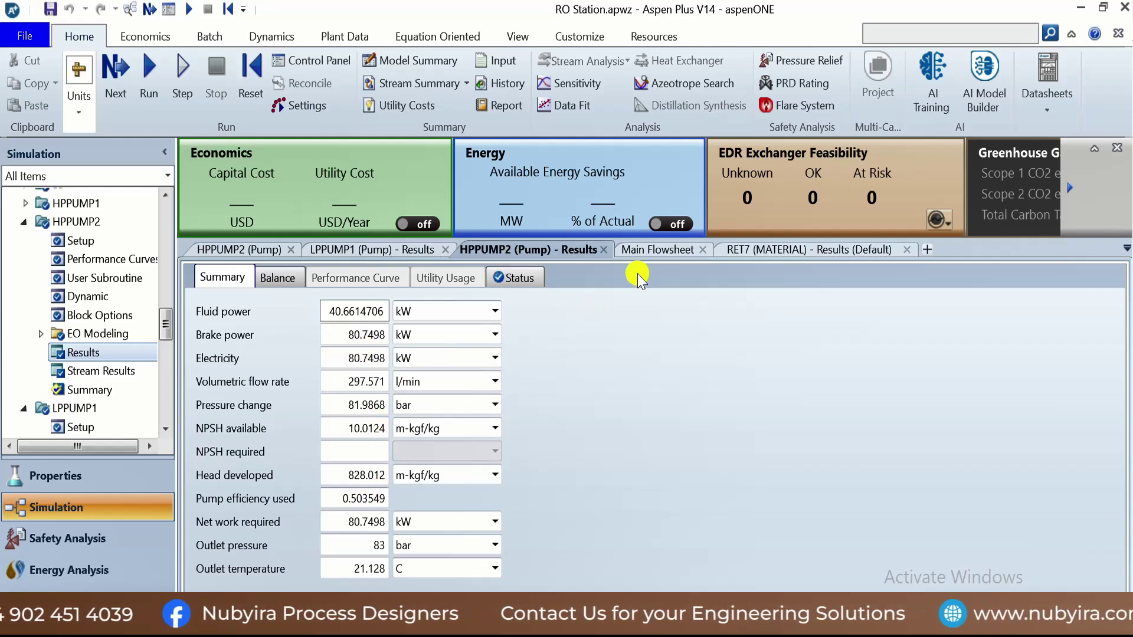
Return to the main flowsheet, open pump LPPUMP2, and examine its results summary for power and pressure change.
{"action": "left_click", "coordinate": [658, 256]}
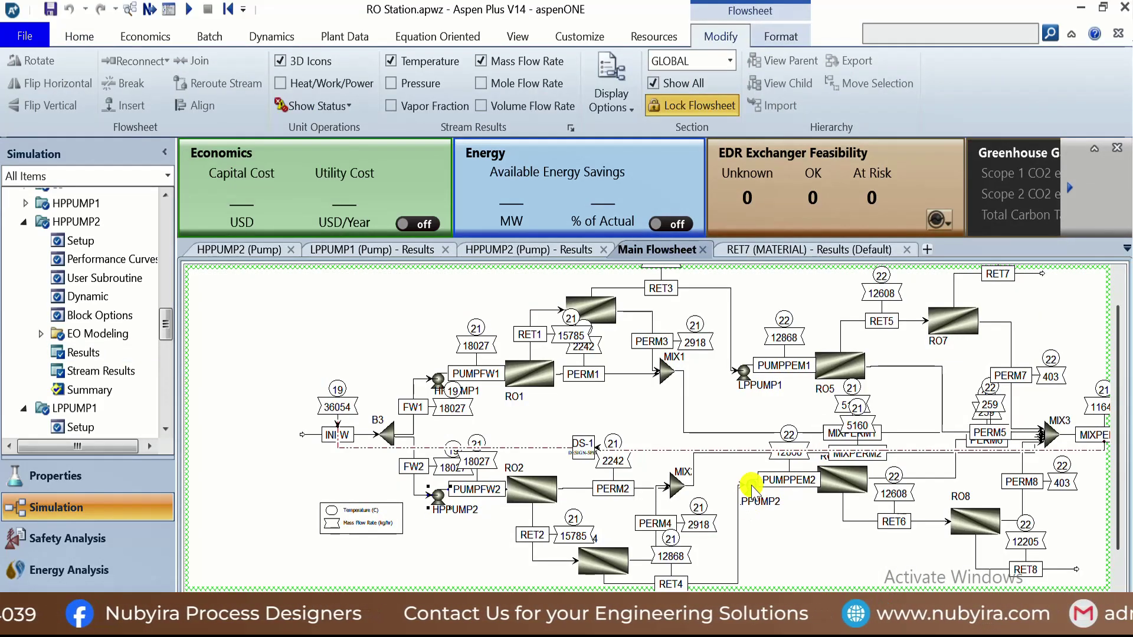
{"action": "double_click", "coordinate": [751, 485]}
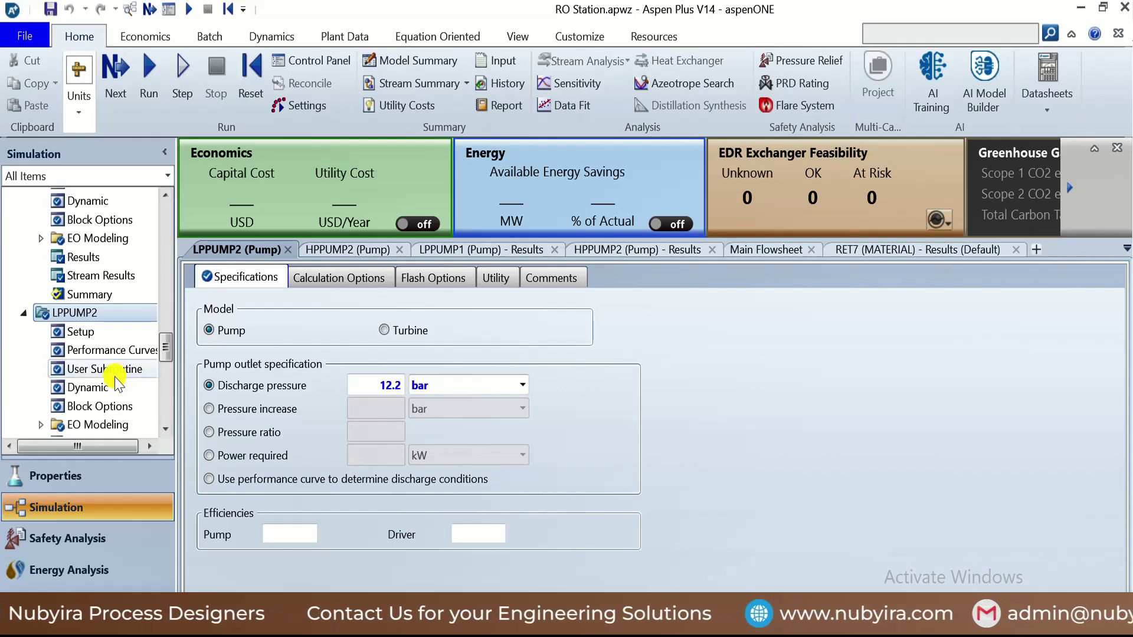
{"action": "scroll", "coordinate": [110, 401], "scroll_direction": "down", "scroll_amount": 2}
{"action": "left_click", "coordinate": [88, 353]}
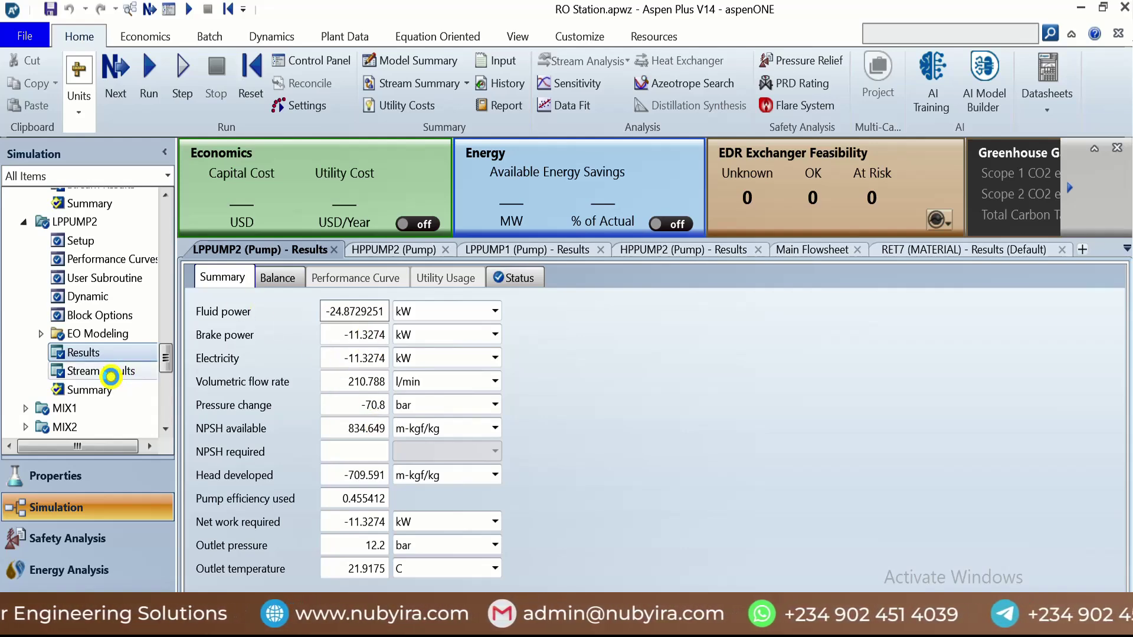
Open the stream results of pump LPPUMP2 and compare the pressures of inlet stream RET4 and outlet stream PUMPPEM2.
{"action": "left_click", "coordinate": [110, 377]}
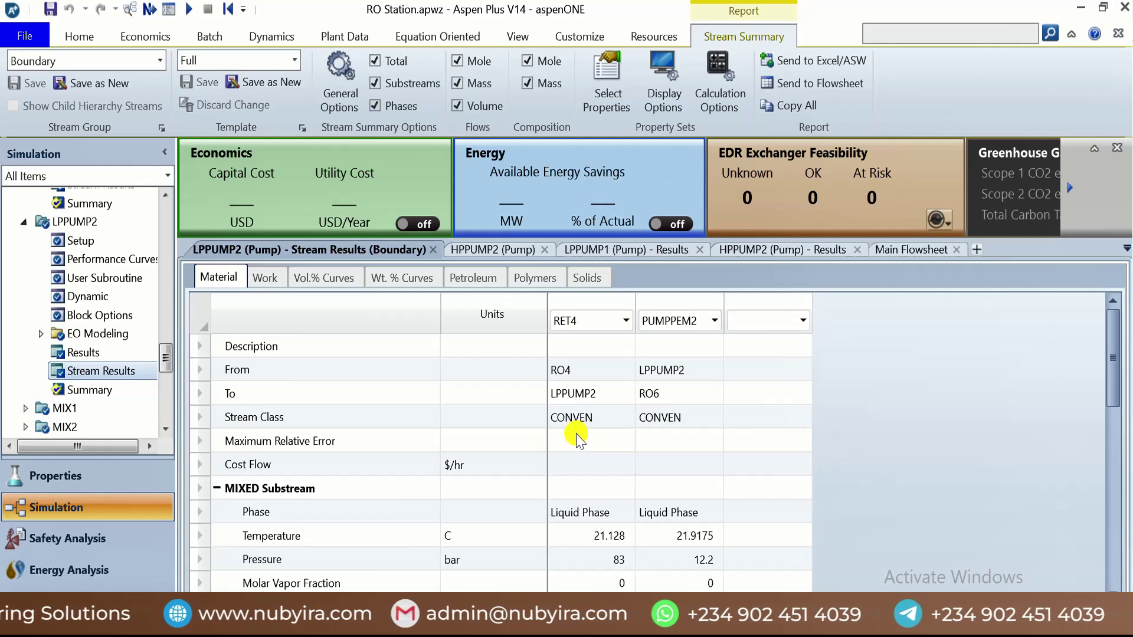
{"action": "scroll", "coordinate": [576, 437], "scroll_direction": "down", "scroll_amount": 1}
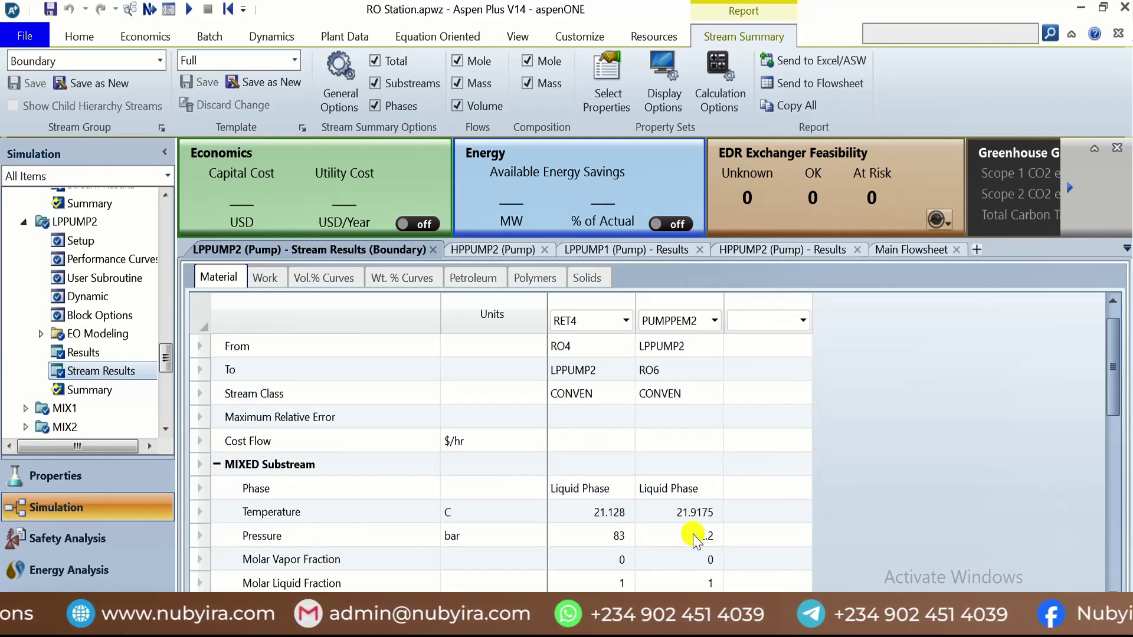
{"action": "left_click", "coordinate": [607, 538]}
{"action": "left_click", "coordinate": [708, 536]}
{"action": "type", "text": "12.2"}
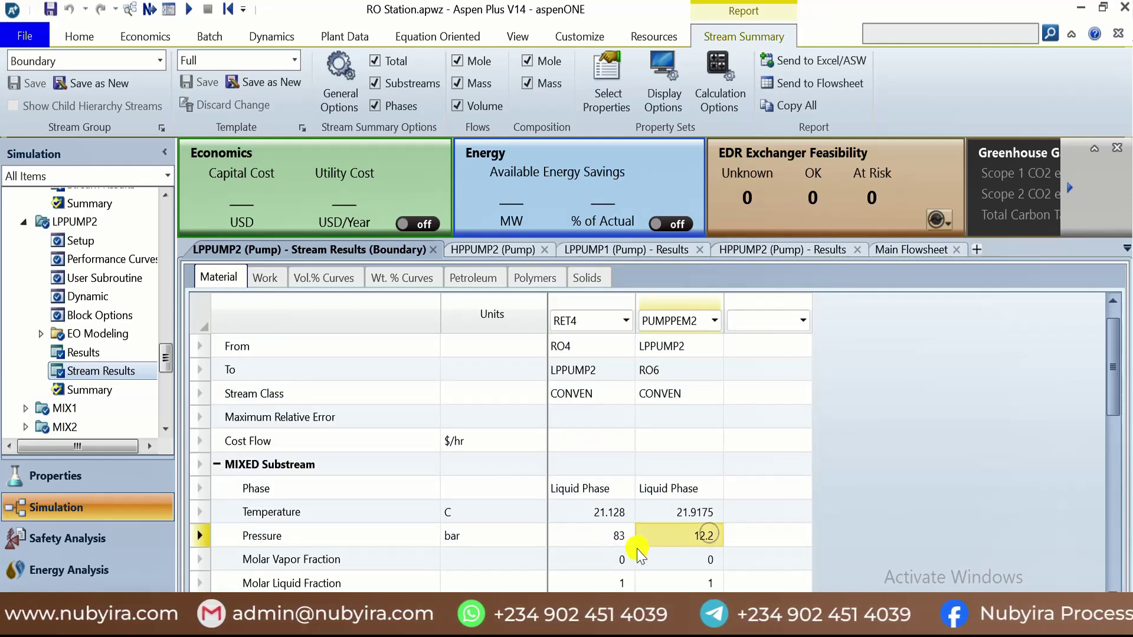
{"action": "key", "text": "Return"}
{"action": "left_click", "coordinate": [572, 537]}
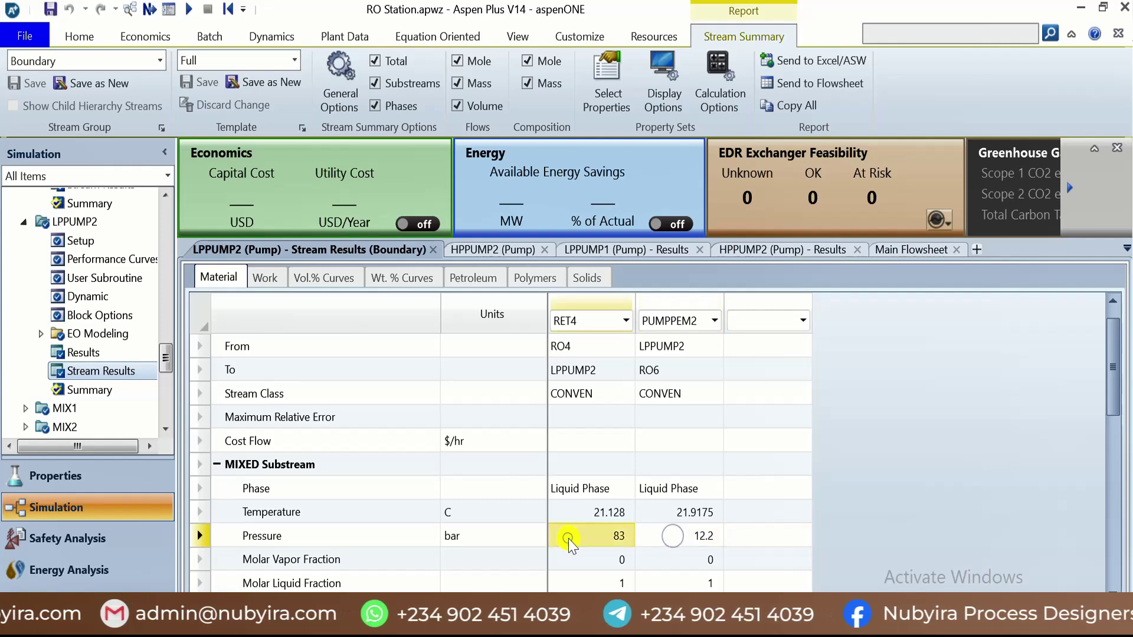
Return to the main flowsheet and examine the complete RO Station layout from feed INFW to permeate MIXPERM3.
{"action": "left_click", "coordinate": [923, 250]}
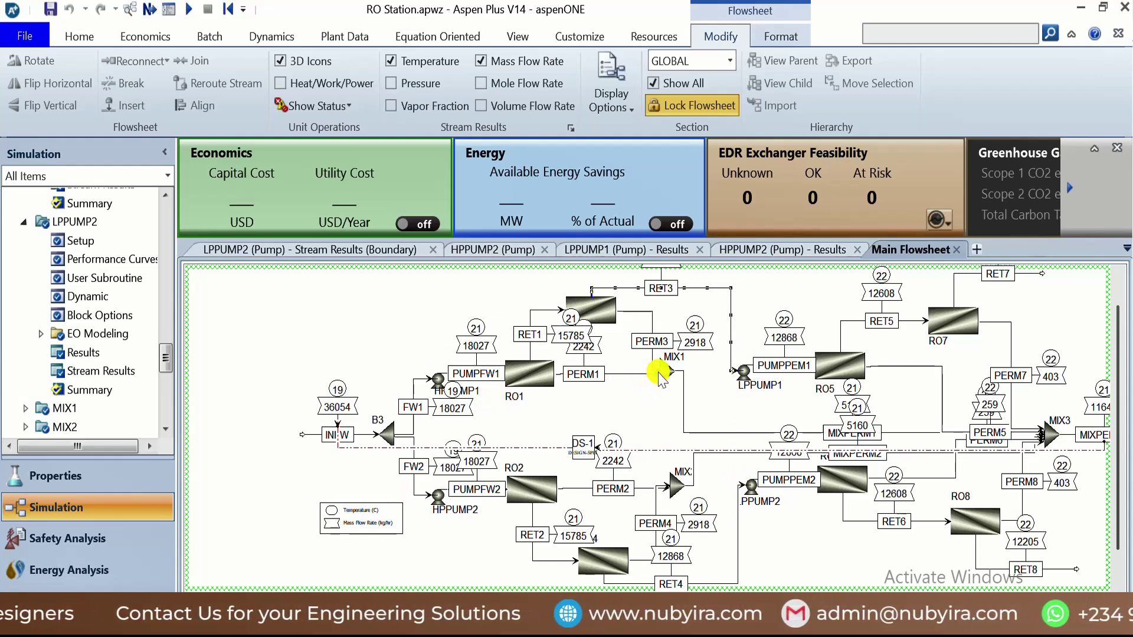
{"action": "scroll", "coordinate": [903, 407], "scroll_direction": "down", "scroll_amount": 2}
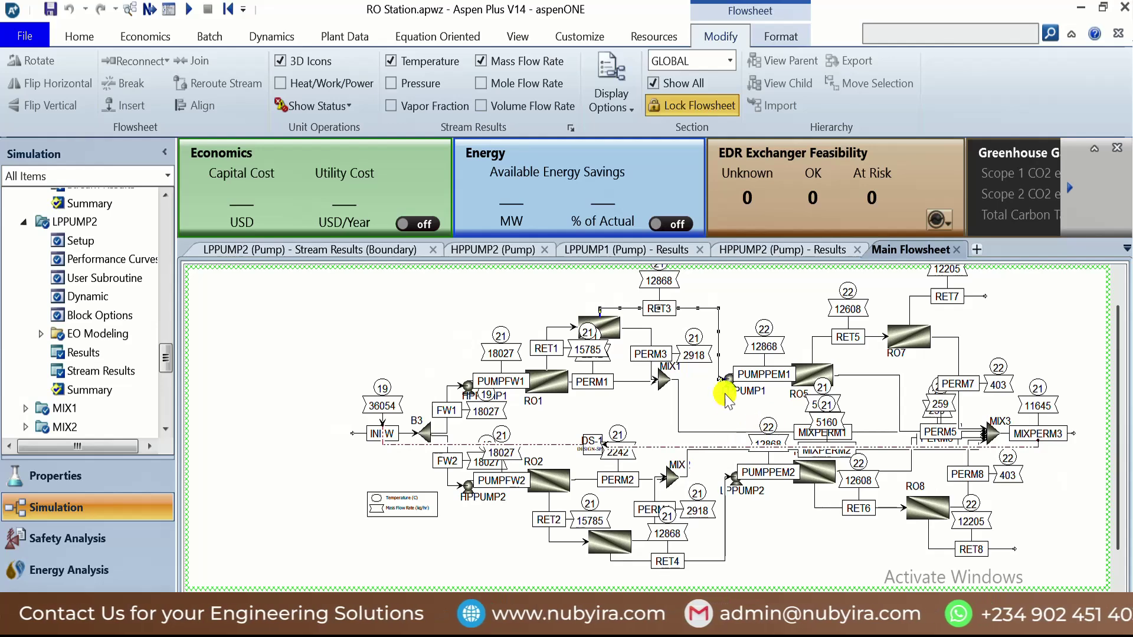
{"action": "scroll", "coordinate": [997, 379], "scroll_direction": "up", "scroll_amount": 2}
{"action": "scroll", "coordinate": [916, 346], "scroll_direction": "down", "scroll_amount": 2}
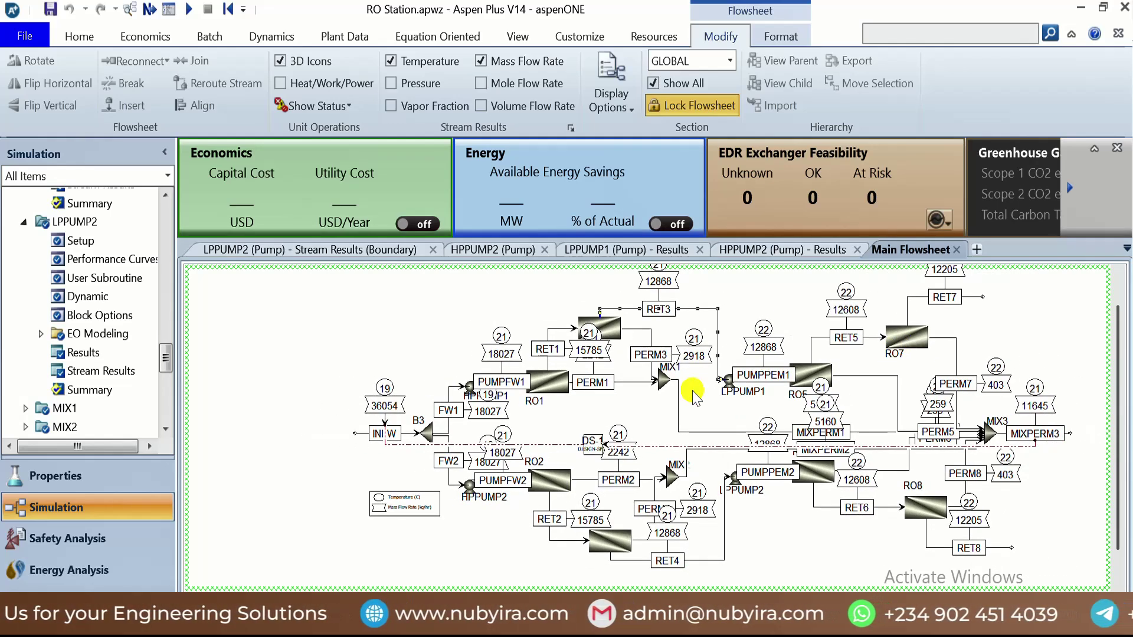